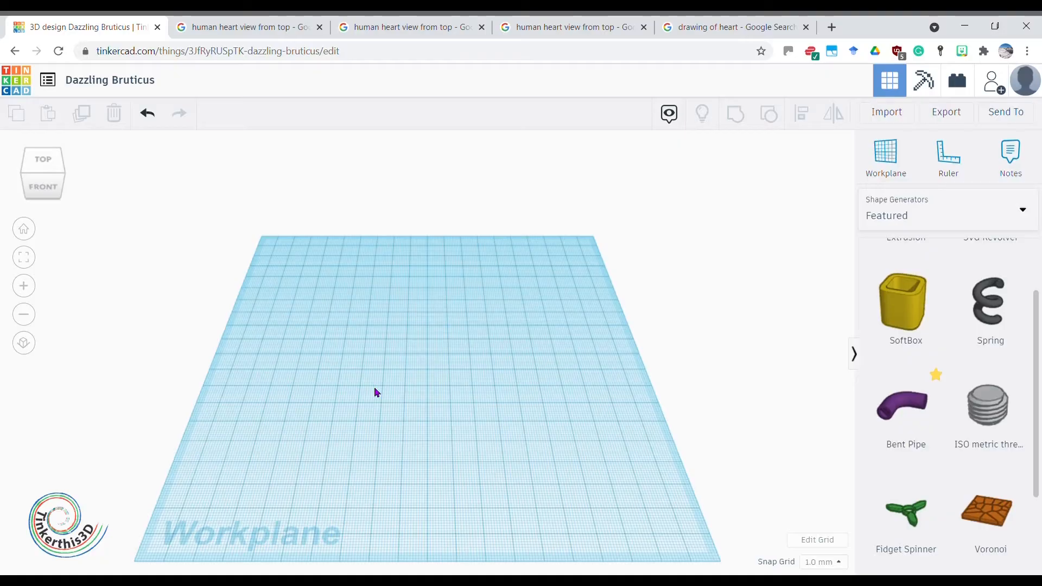
Check the open heart reference pictures and rename the Tinkercad design as Heart.
click(537, 29)
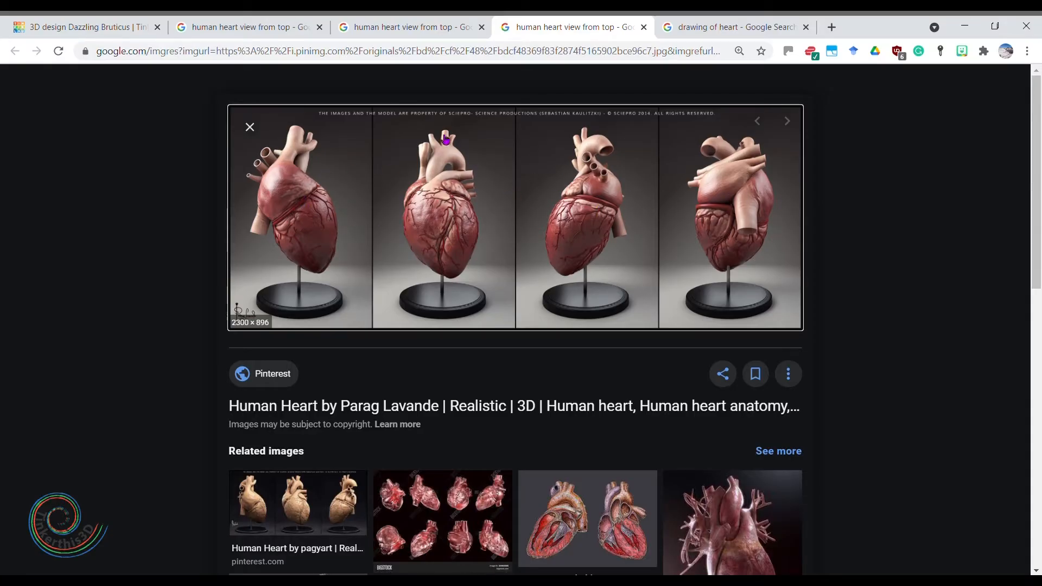
click(410, 29)
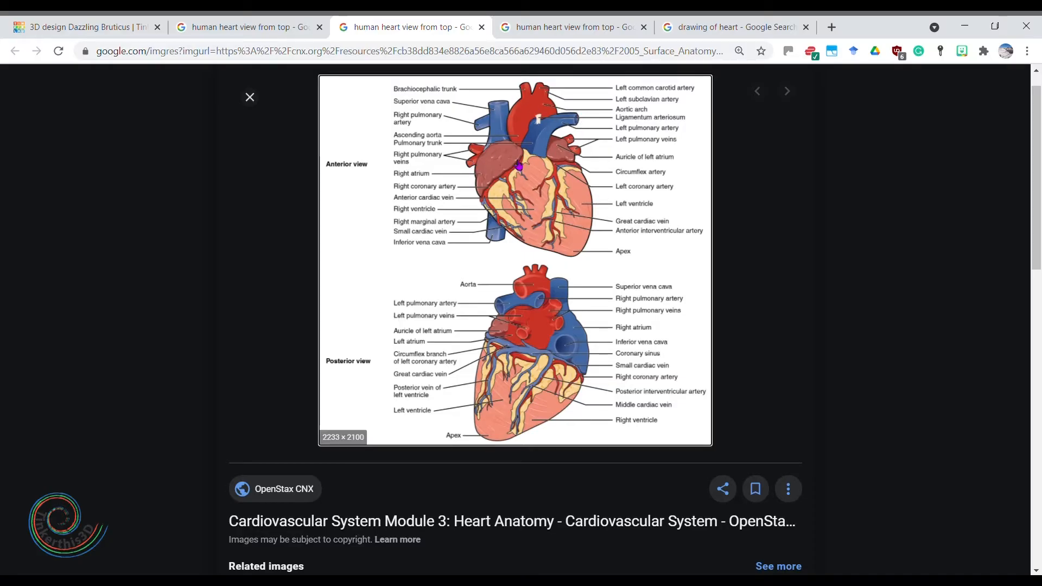
click(702, 34)
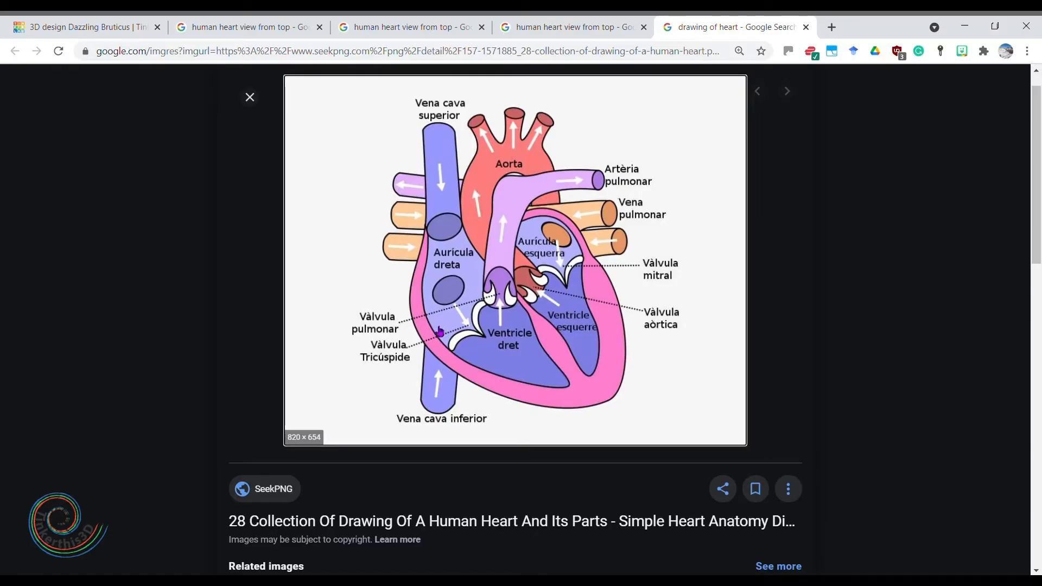
click(103, 24)
click(144, 87)
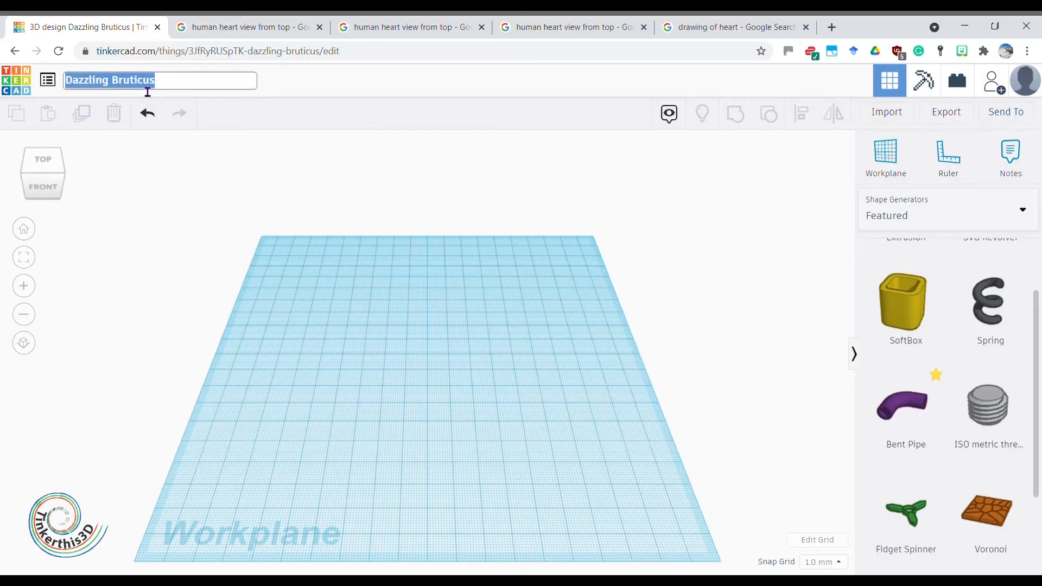
text(Heart)
key(Return)
Place an Egg shape from the Characters collection in the middle of the workplane.
click(987, 227)
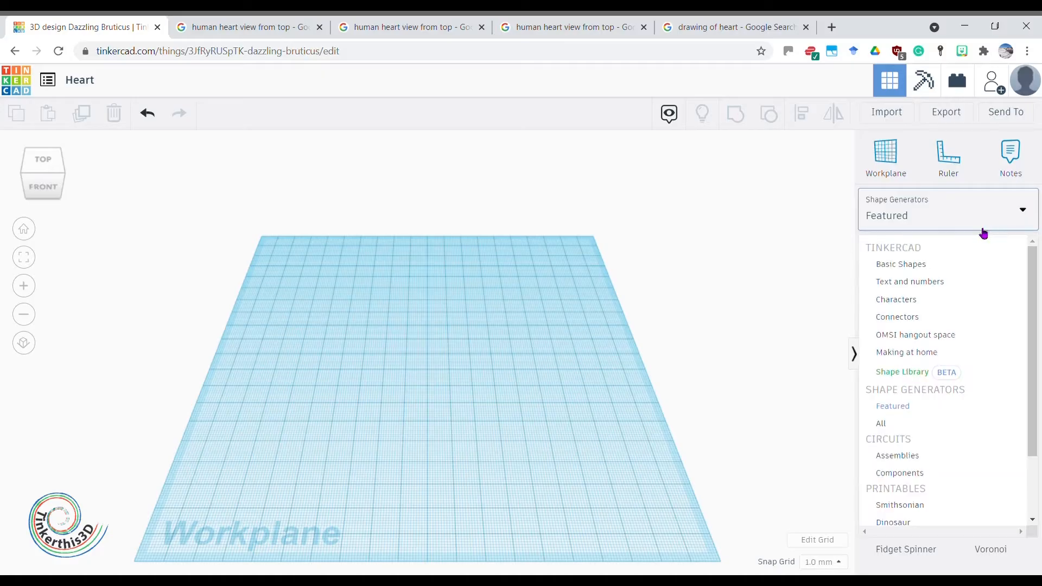
click(943, 309)
scroll(943, 315, down, 10)
scroll(945, 350, down, 4)
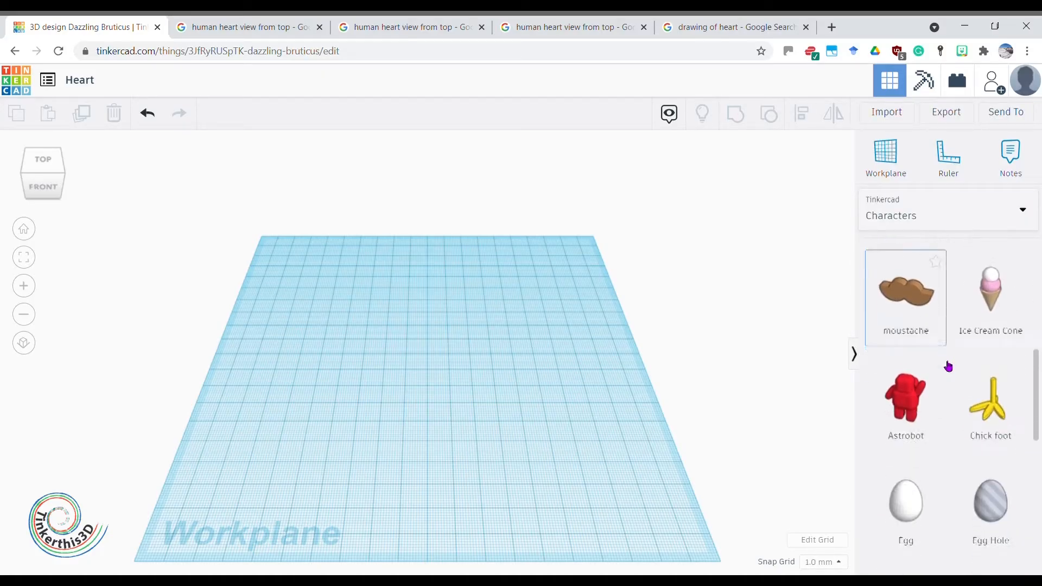
drag(904, 489, 418, 383)
Tilt the egg sideways as seen from the front view.
right_drag(523, 437, 564, 401)
drag(421, 194, 340, 421)
click(495, 380)
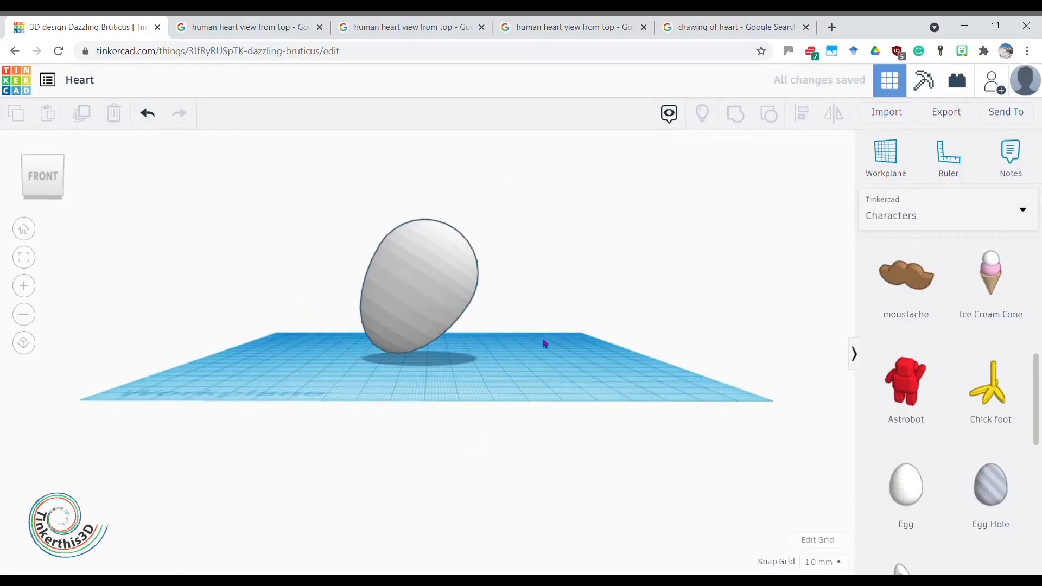
Change the tilted egg's solid colour from the presets to bright red.
click(458, 263)
click(734, 201)
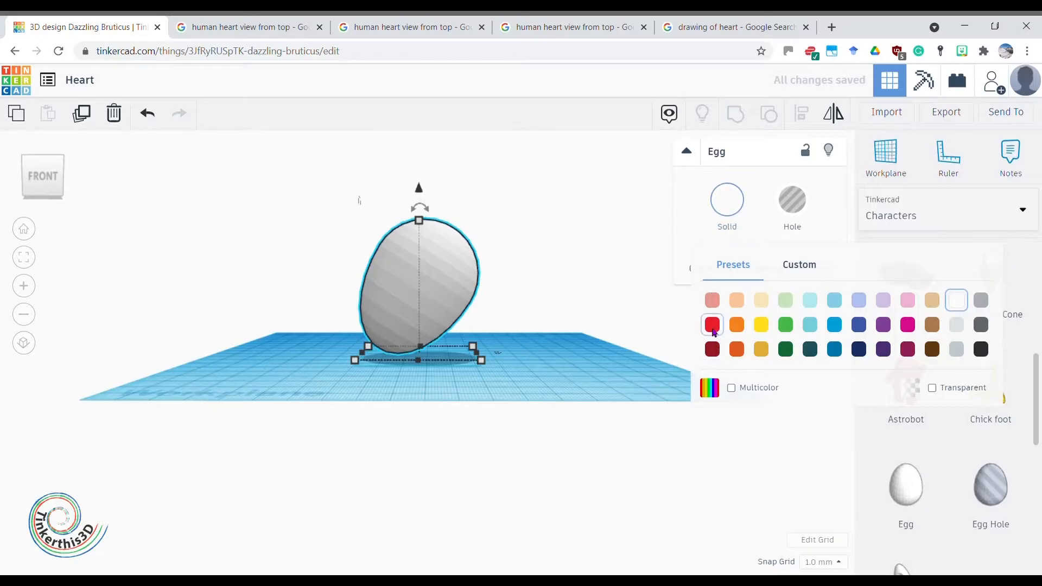
click(713, 324)
click(530, 375)
mouse_move(531, 376)
right_down()
mouse_move(616, 450)
mouse_move(500, 432)
mouse_move(537, 352)
mouse_move(542, 368)
mouse_move(526, 376)
mouse_move(537, 379)
right_up()
Try tilting the red egg to the opposite side and compare it with the labelled heart drawing.
click(429, 301)
mouse_move(423, 210)
mouse_down()
mouse_move(375, 196)
mouse_move(322, 245)
mouse_up()
click(733, 27)
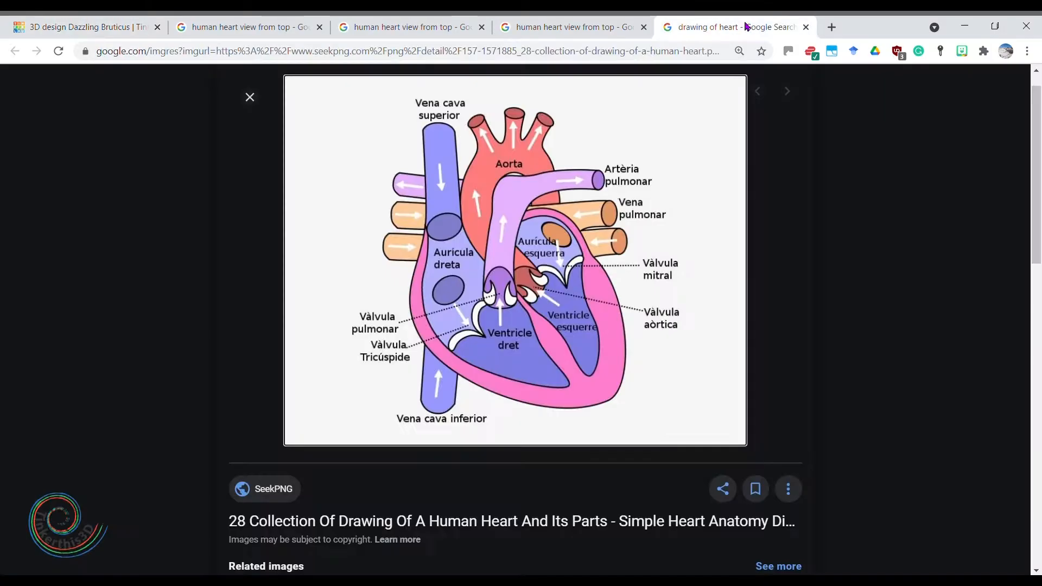
click(106, 27)
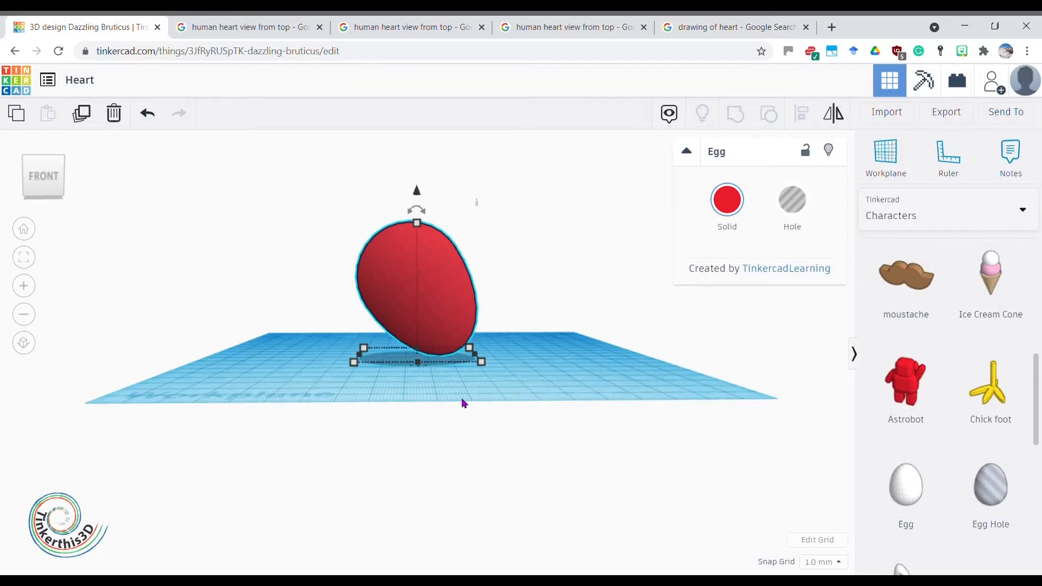
Undo the egg's sideways rotations and its colour change.
mouse_move(462, 386)
right_down()
mouse_move(472, 446)
mouse_move(465, 396)
right_up()
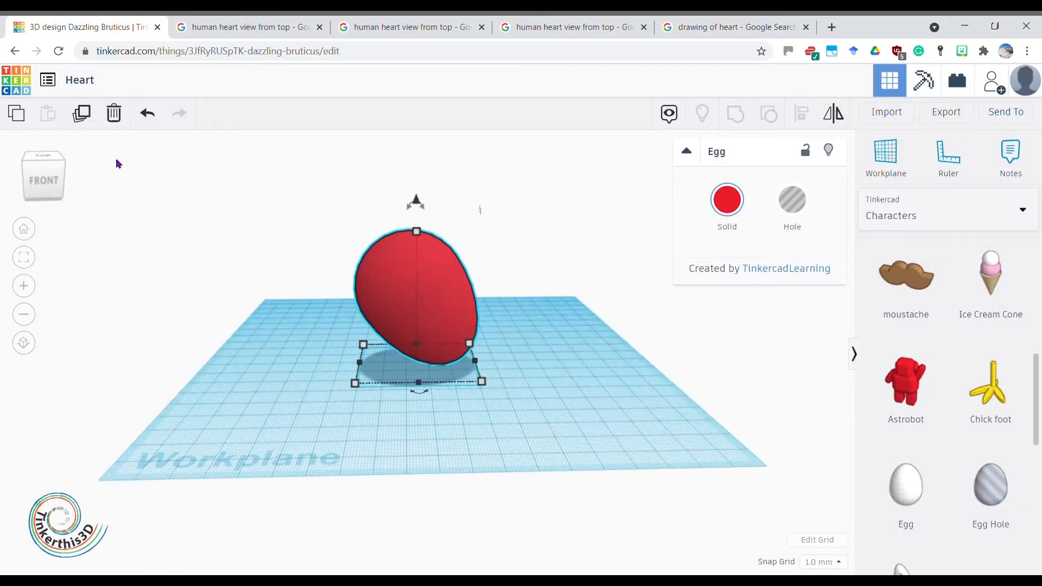
click(157, 113)
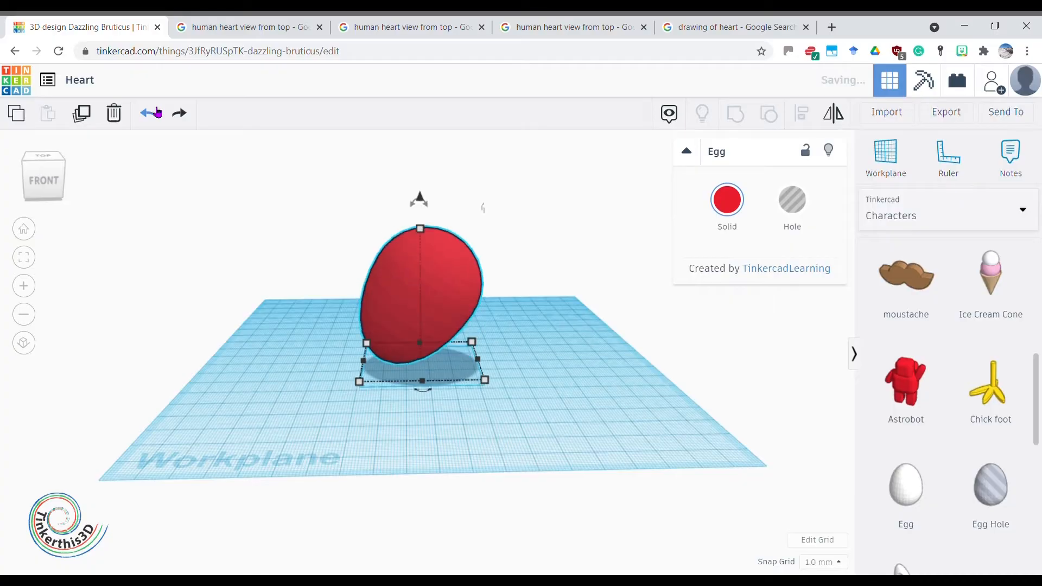
click(157, 113)
click(156, 113)
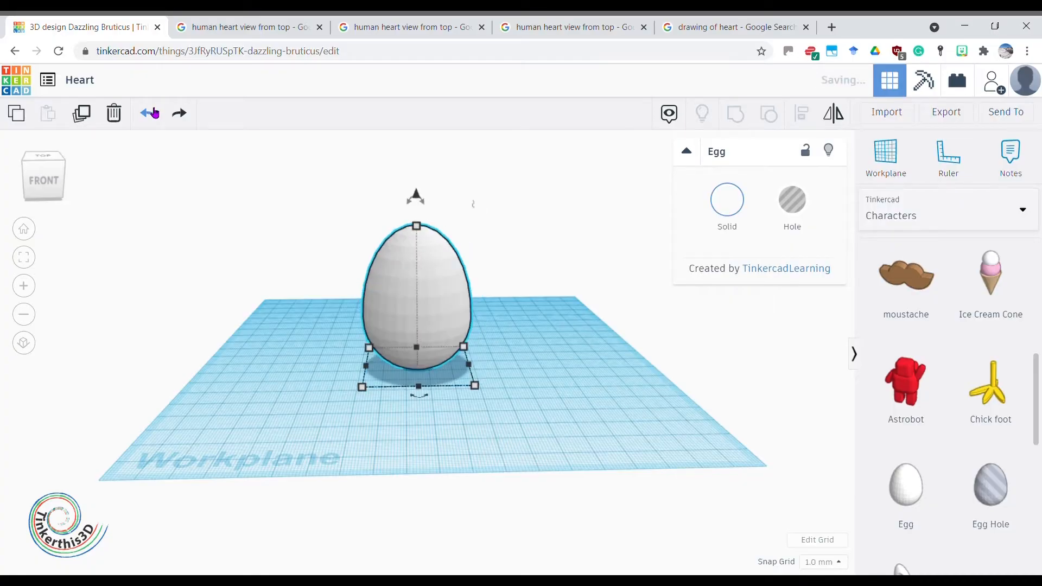
Tilt the egg forward in the side view so its narrow end points toward the front of the workplane.
click(446, 432)
right_drag(445, 431, 633, 433)
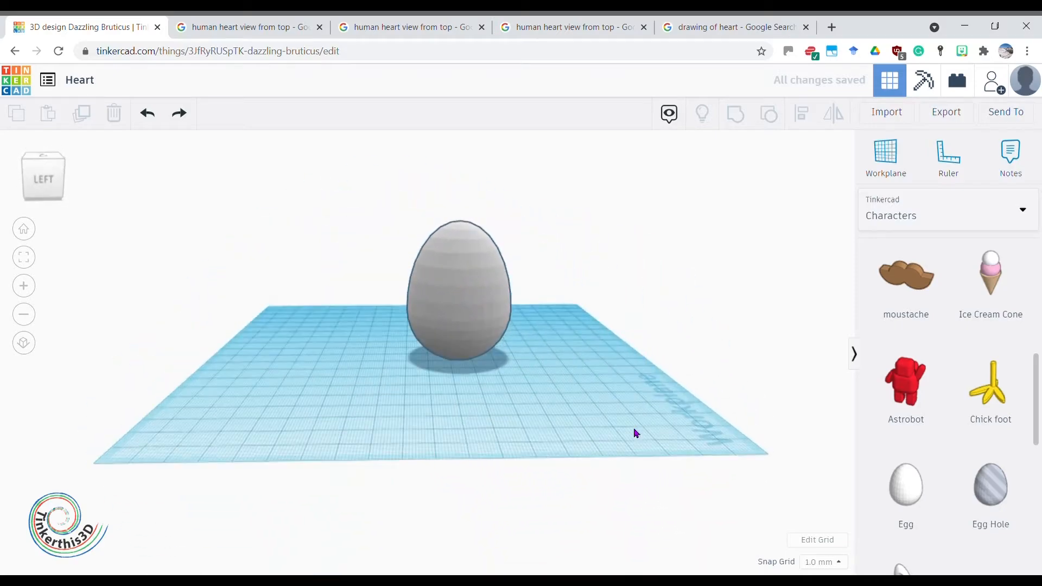
click(460, 287)
drag(457, 203, 538, 218)
drag(457, 196, 586, 304)
right_drag(572, 393, 186, 516)
right_drag(589, 496, 503, 479)
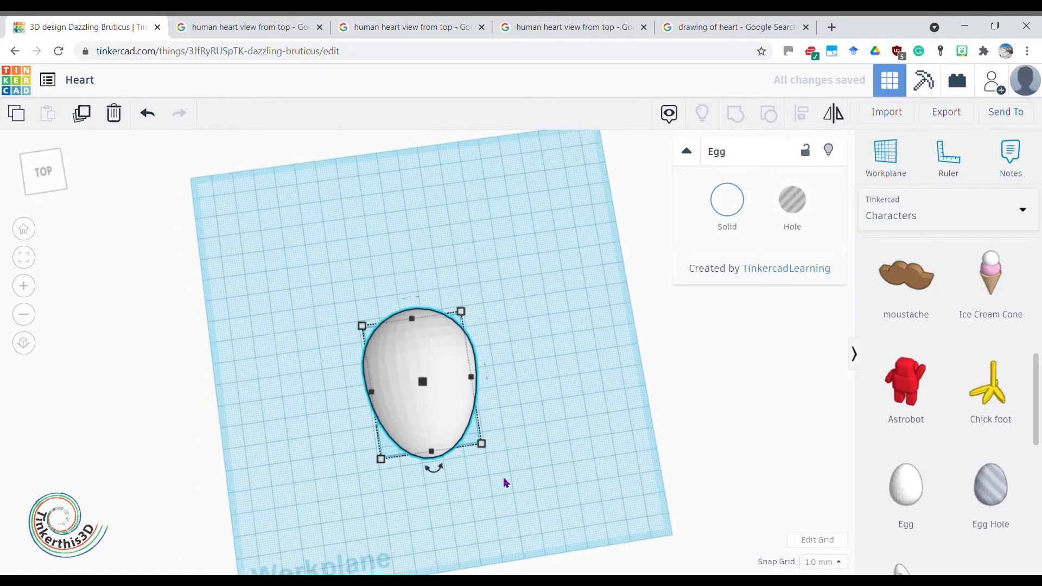
mouse_move(580, 466)
right_down()
mouse_move(528, 488)
mouse_move(568, 481)
right_up()
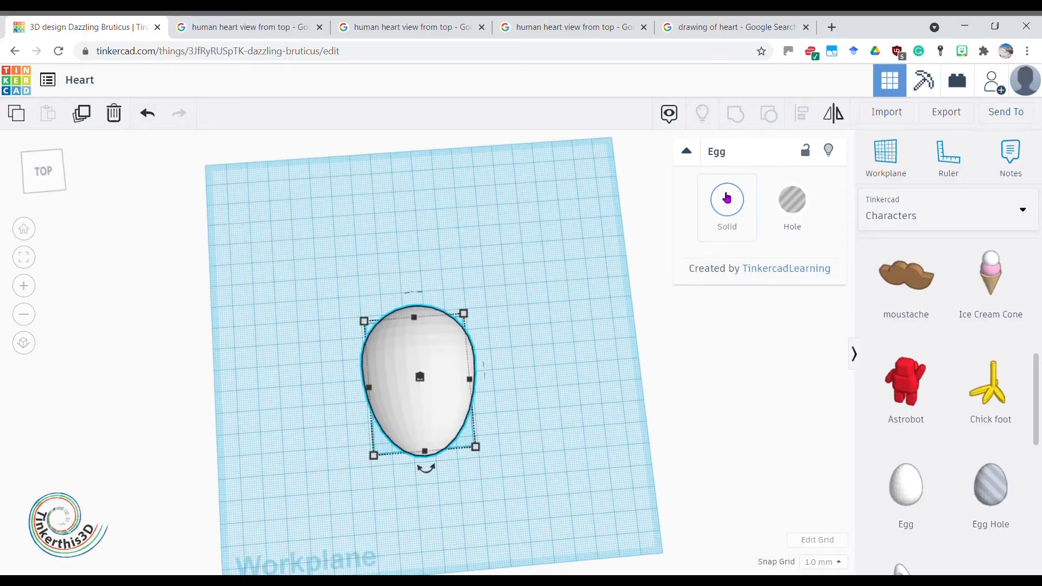
Colour the forward-tilted egg bright red using the solid colour presets.
click(727, 199)
click(711, 324)
click(574, 449)
right_drag(586, 449, 529, 412)
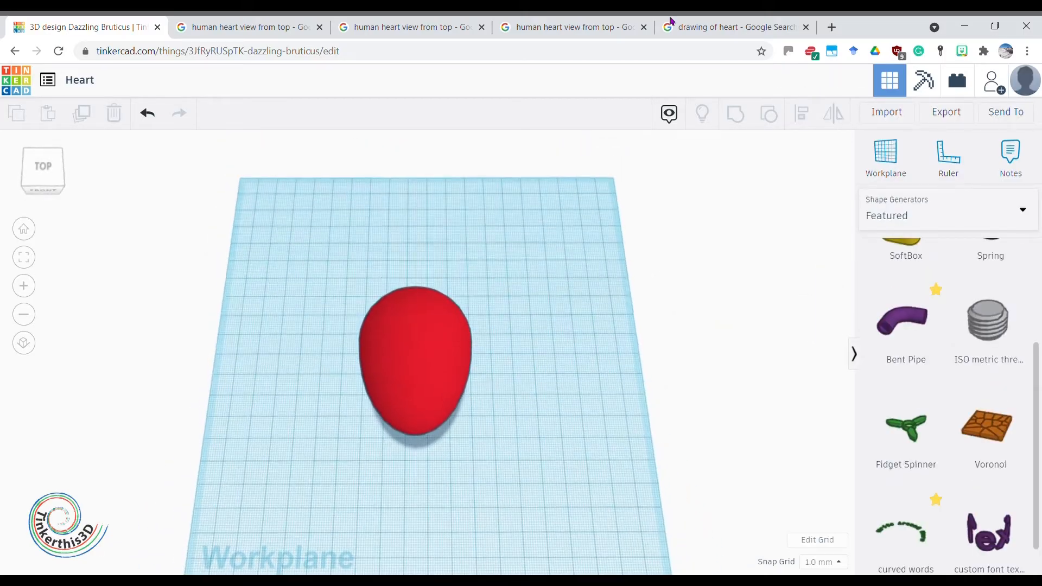
Check the vessels in the heart reference pictures and place a Bent Pipe from the featured shape generators beside the egg.
click(715, 25)
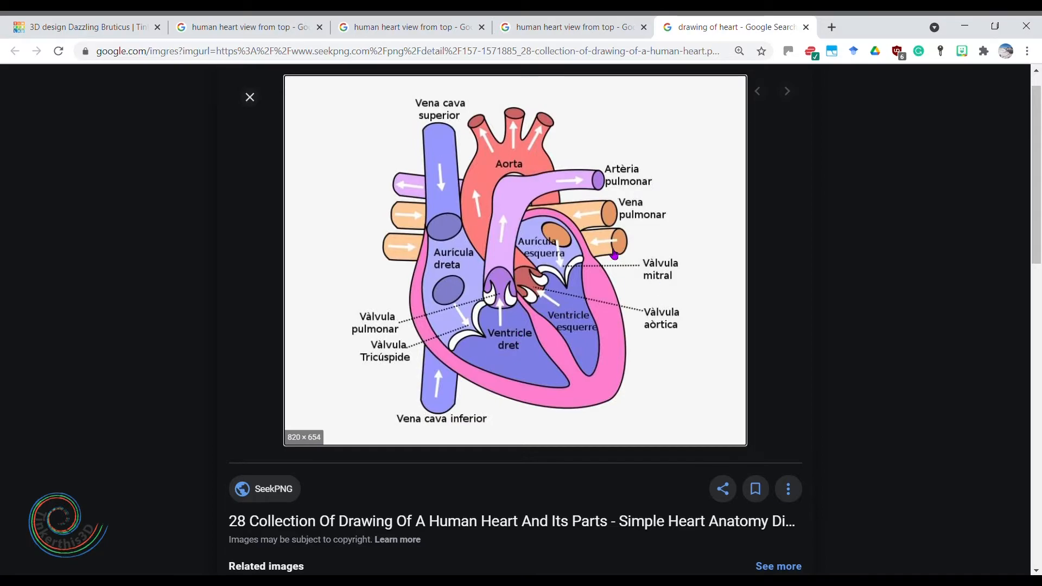
click(567, 28)
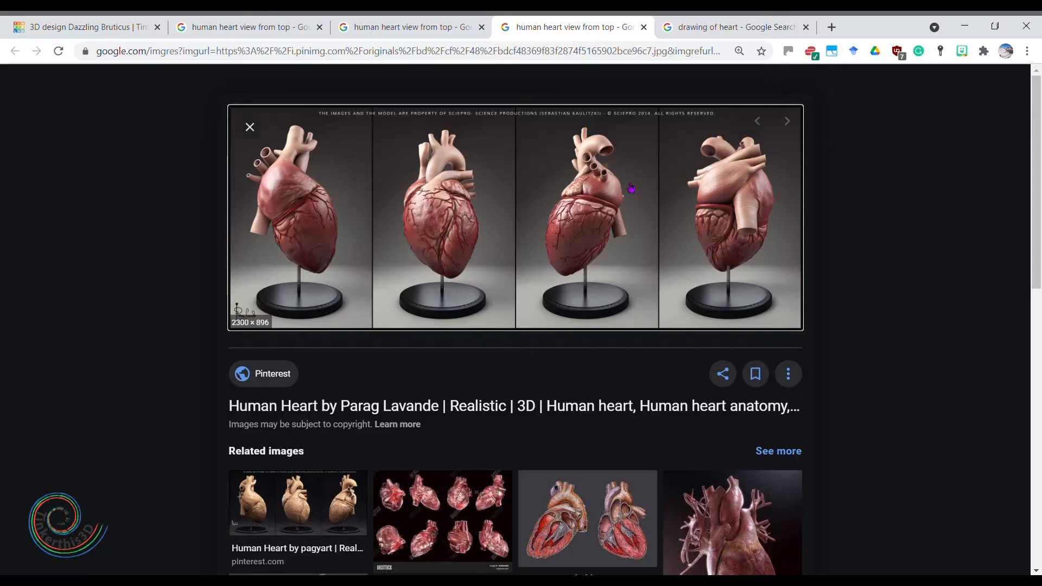
click(755, 24)
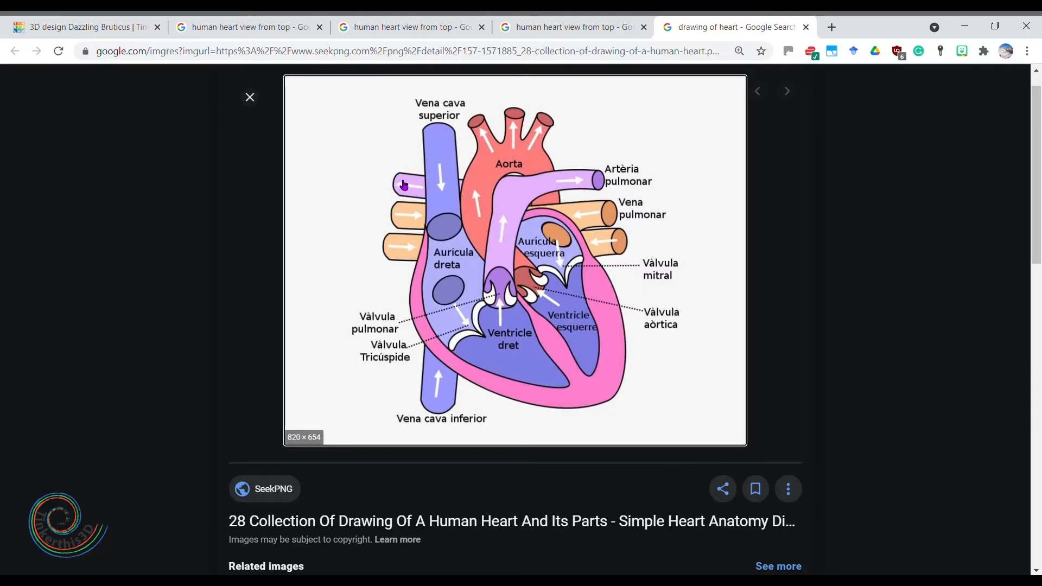
click(87, 27)
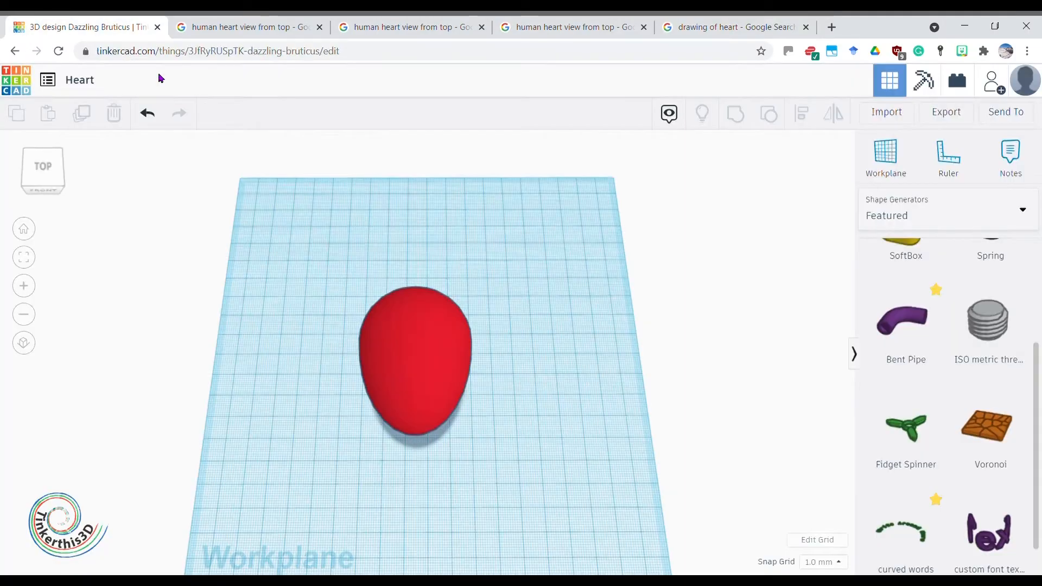
scroll(933, 360, up, 3)
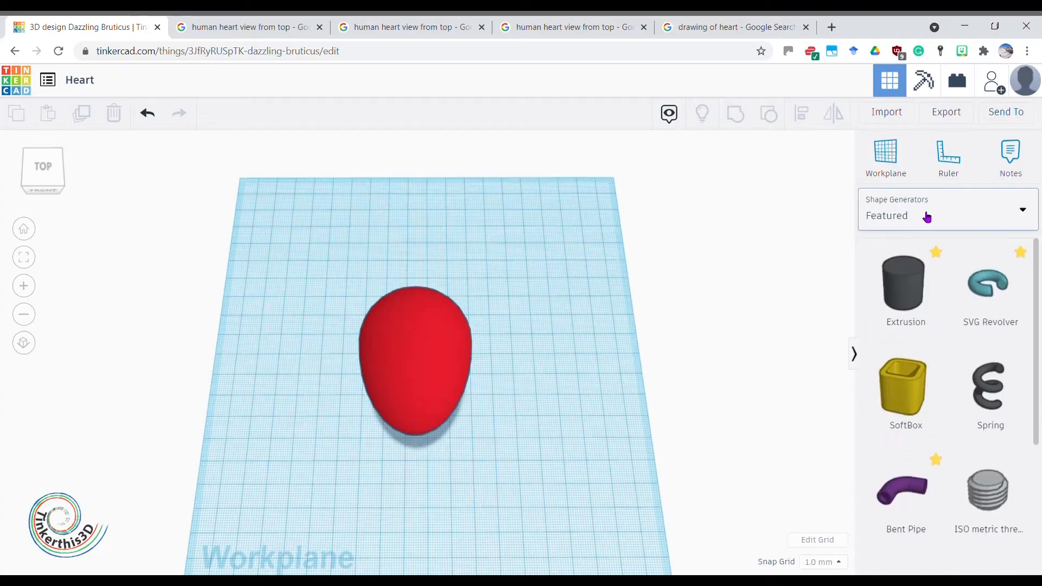
click(927, 217)
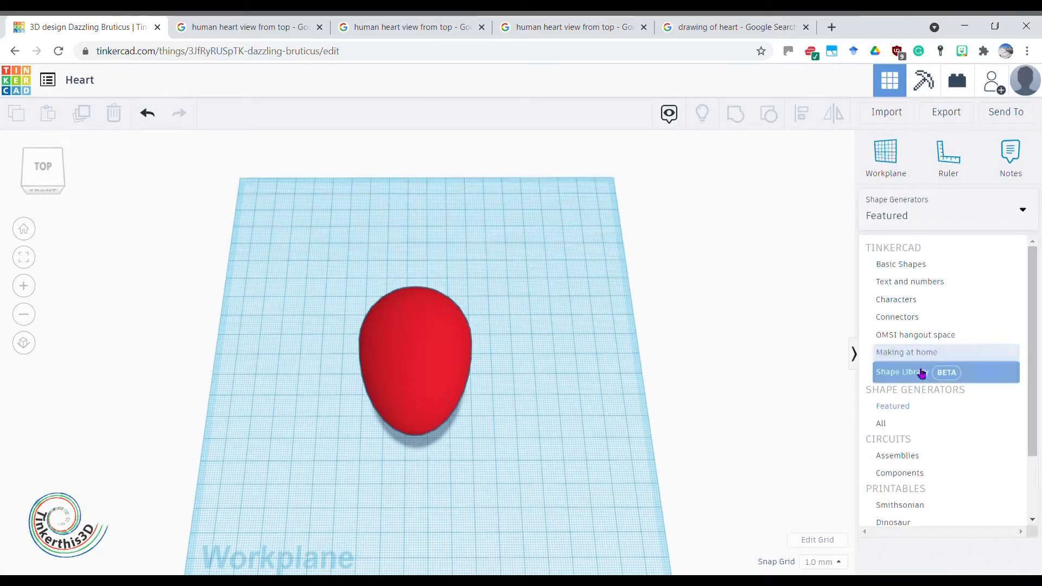
click(921, 406)
scroll(917, 418, down, 2)
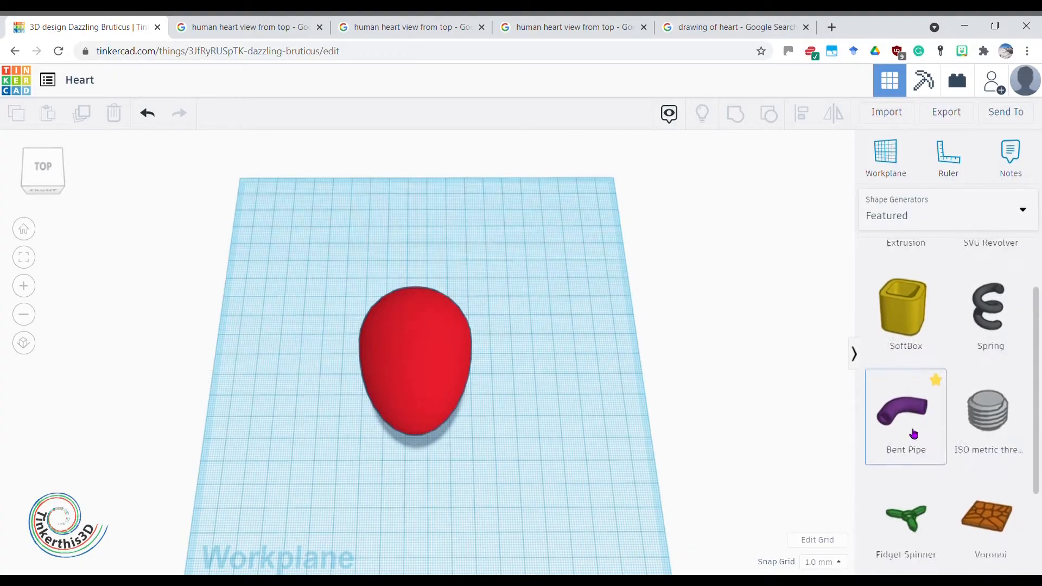
drag(912, 406, 537, 416)
right_drag(598, 472, 446, 417)
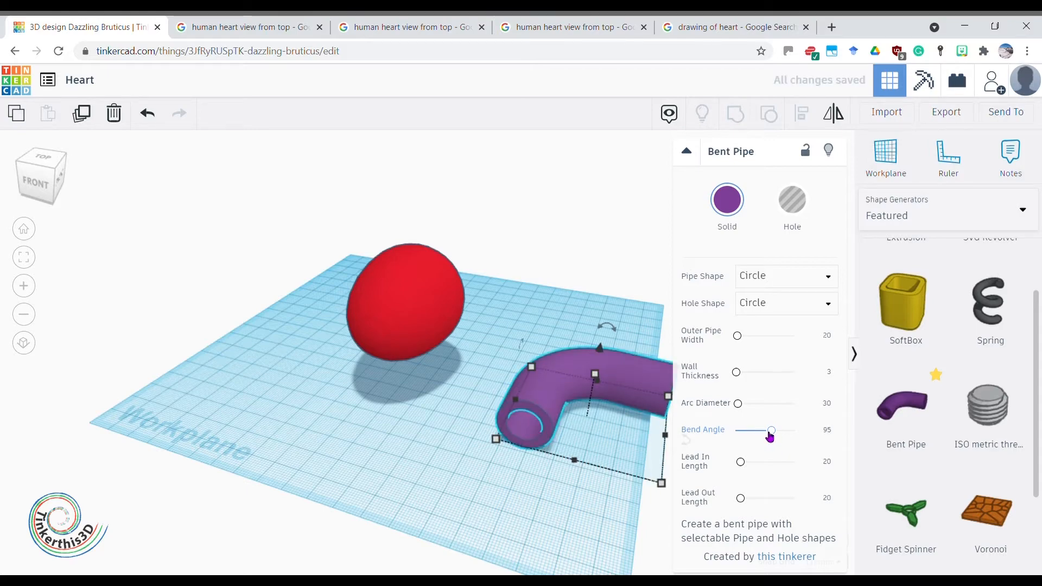
Set the bent pipe's bend angle to 90.
mouse_move(772, 431)
mouse_down()
mouse_move(756, 432)
mouse_move(795, 432)
mouse_move(777, 432)
mouse_up()
click(826, 432)
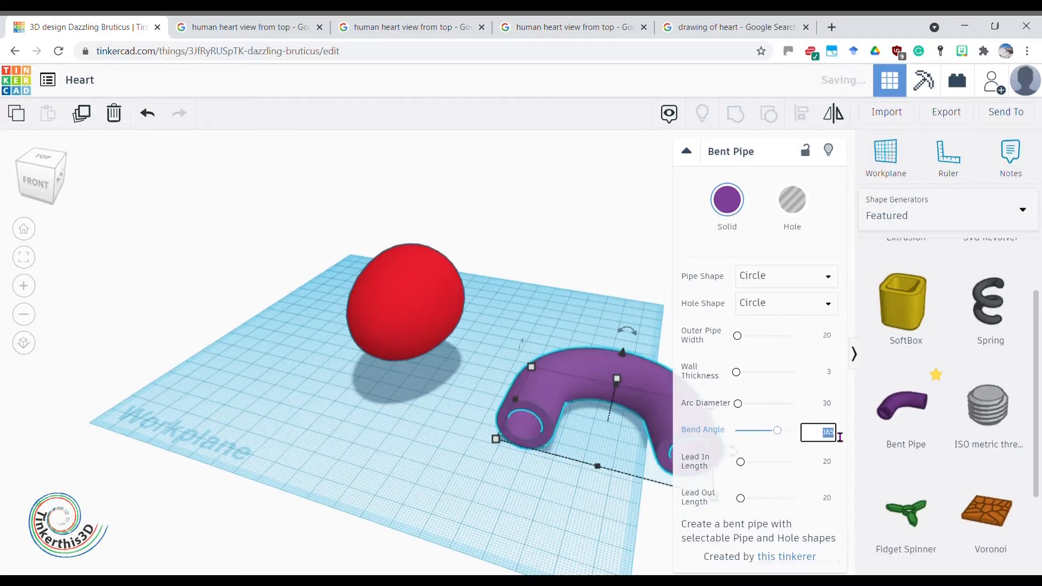
key(Return)
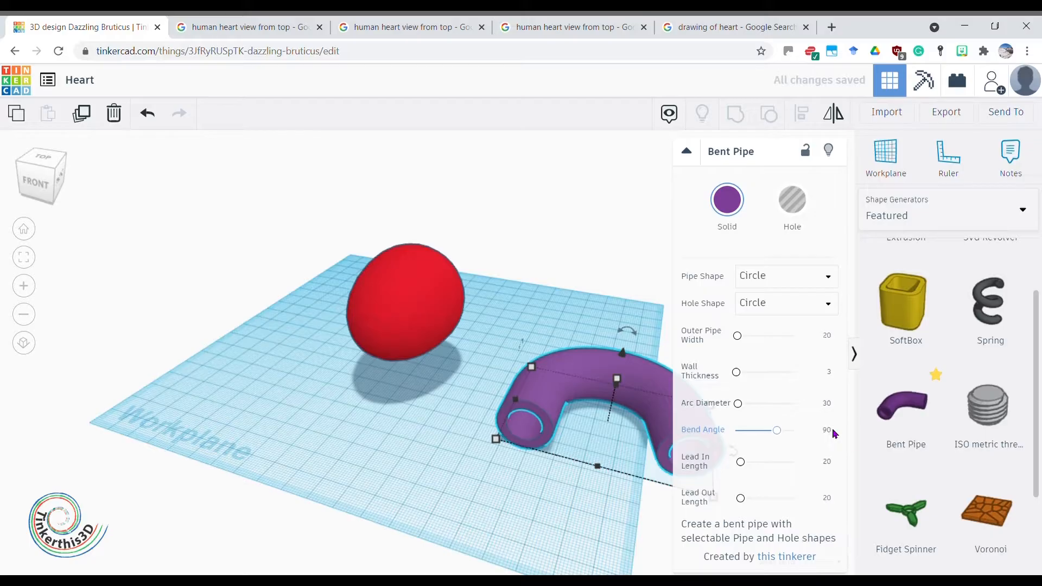
click(548, 515)
right_drag(547, 515, 528, 495)
Set the bent pipe's outer pipe width to 12.
click(536, 450)
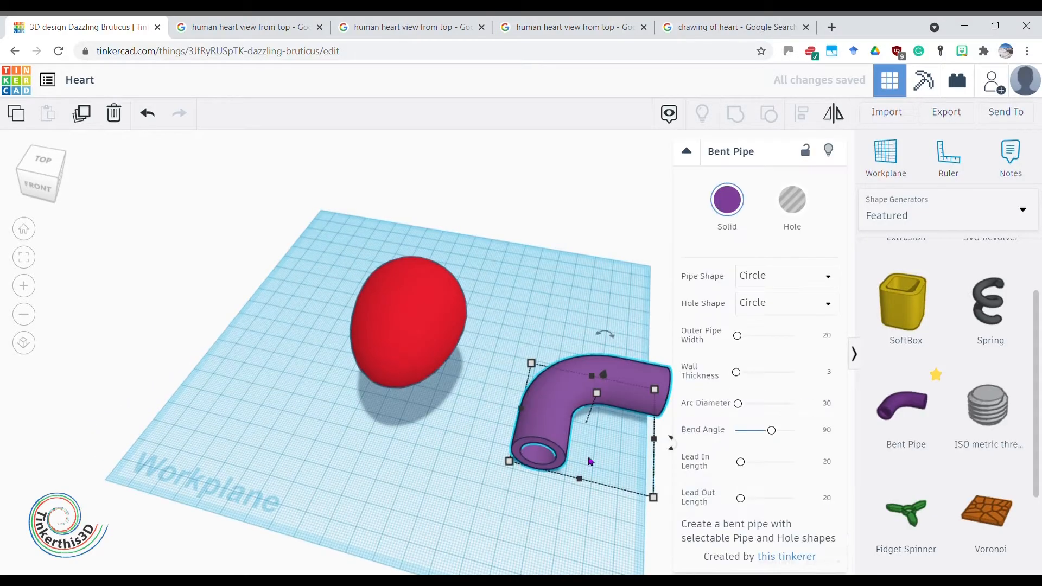
click(832, 337)
text(1)
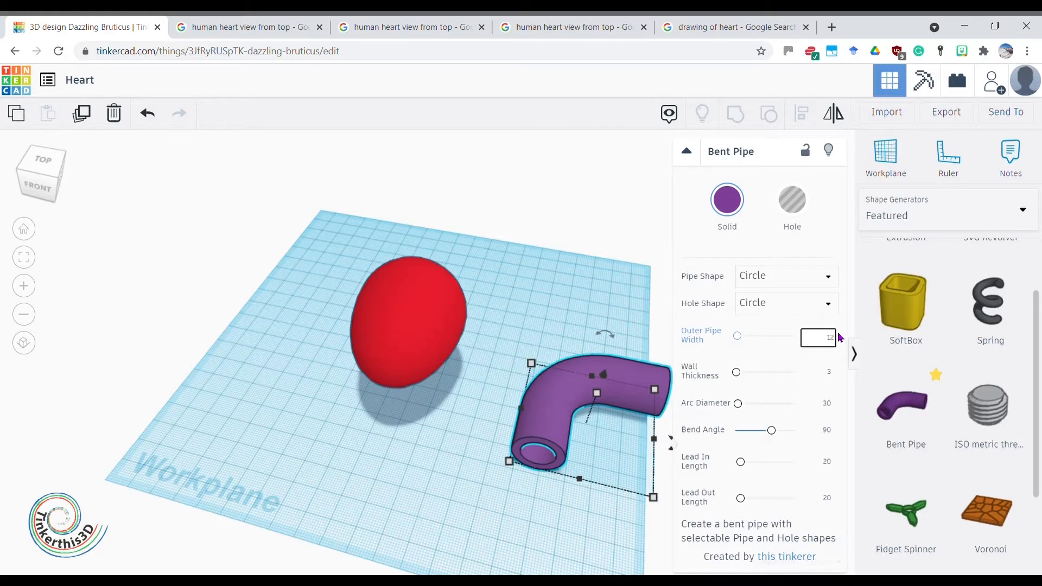
key(Return)
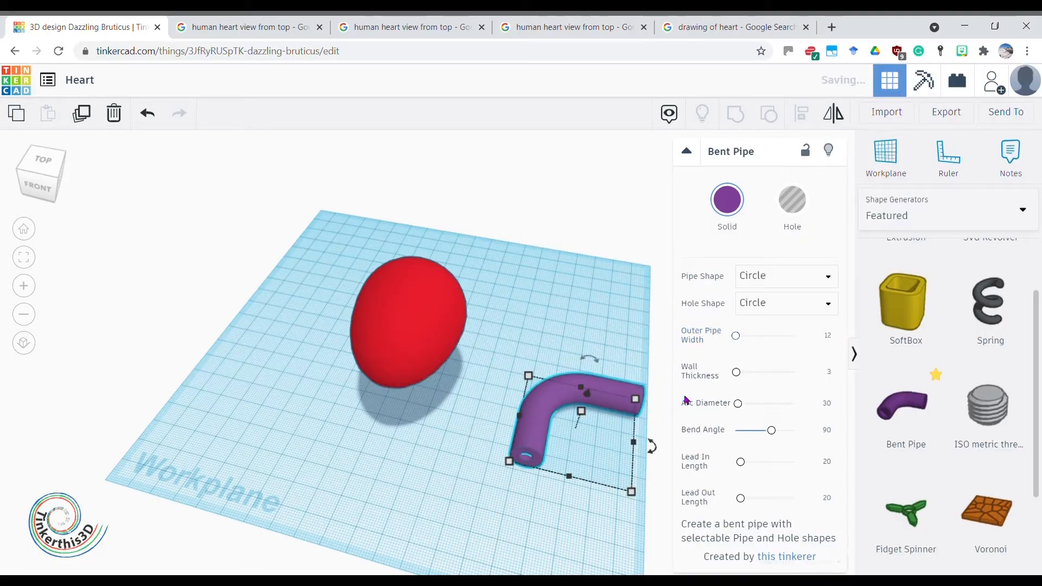
click(460, 498)
right_drag(460, 498, 402, 526)
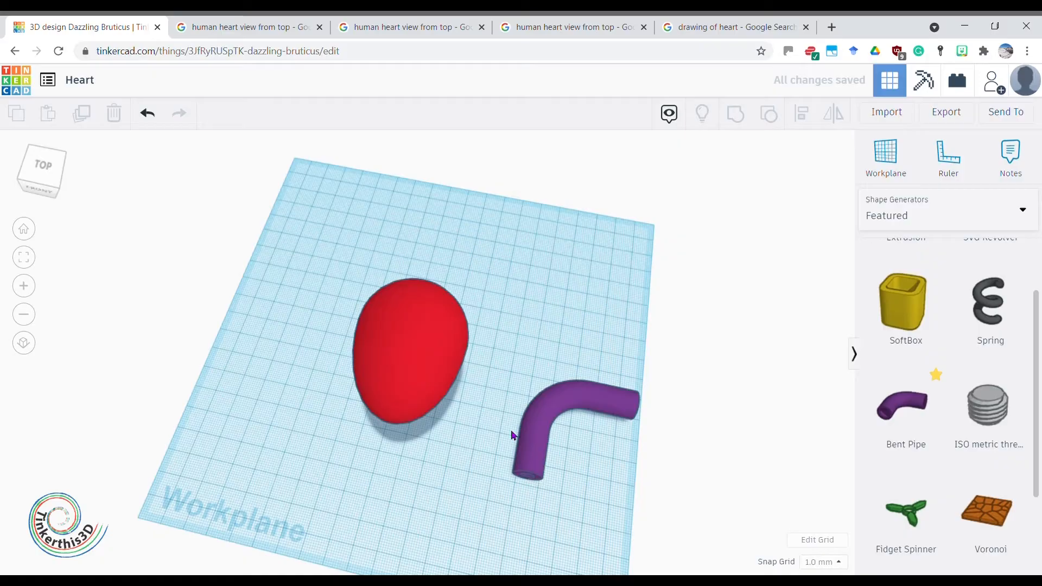
Duplicate the bent pipe in place and mirror the copy from side to side.
click(547, 441)
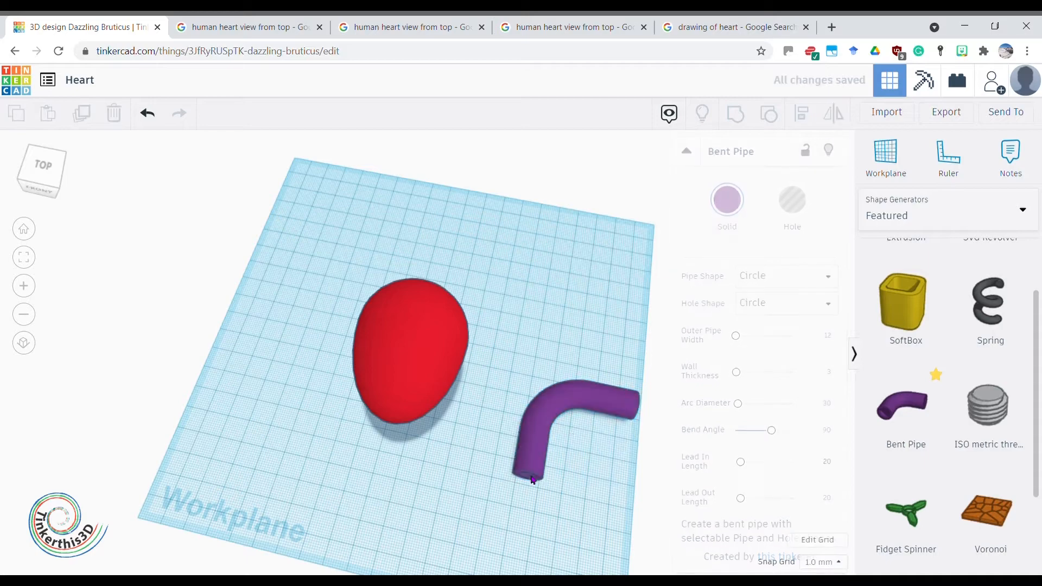
click(836, 116)
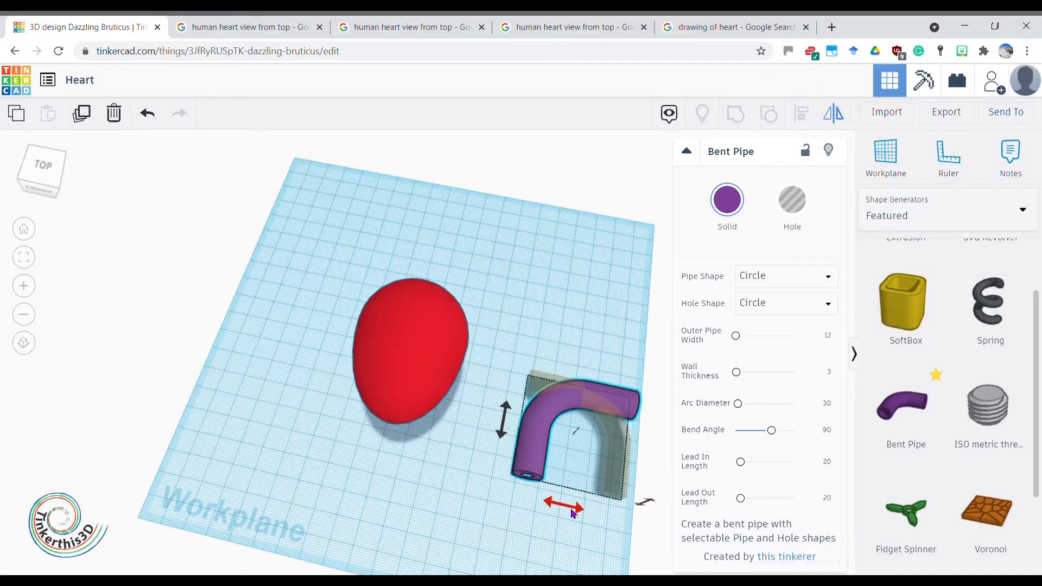
click(574, 513)
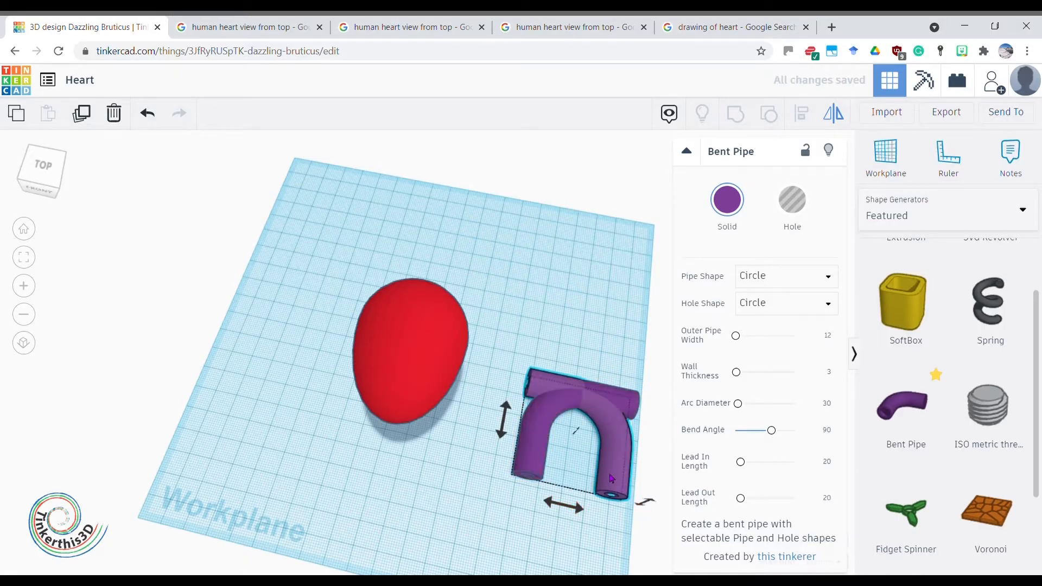
Move the mirrored pipe so its straight leg overlaps the original's leg, forming a forked vessel.
drag(645, 502, 524, 470)
click(500, 524)
right_drag(500, 523, 523, 360)
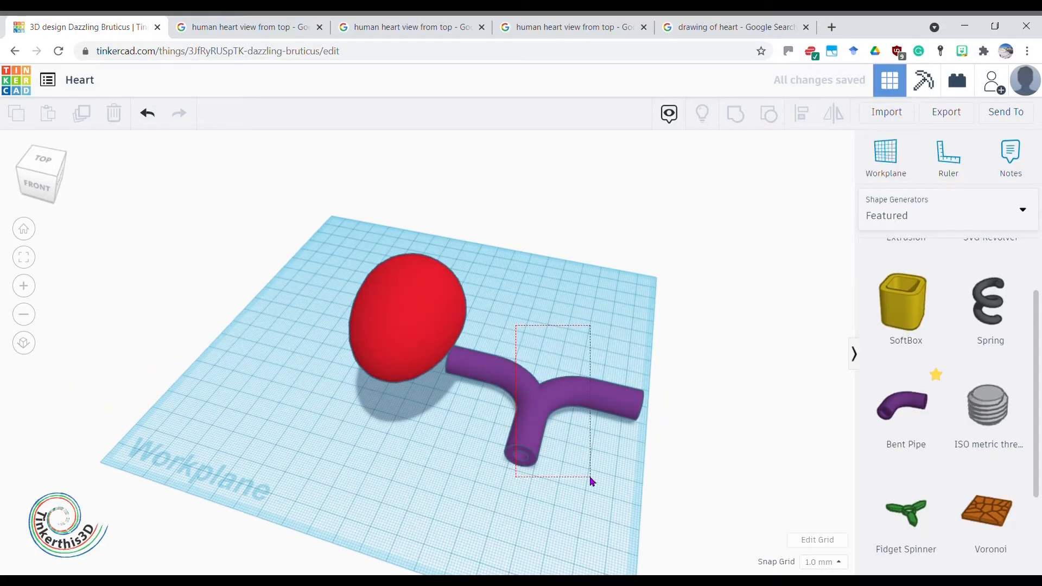
Select both bent pipes, move the forked vessel to the egg's wide end with its stem toward the egg, and scale it down.
drag(591, 481, 593, 482)
drag(550, 425, 444, 319)
right_drag(444, 318, 469, 496)
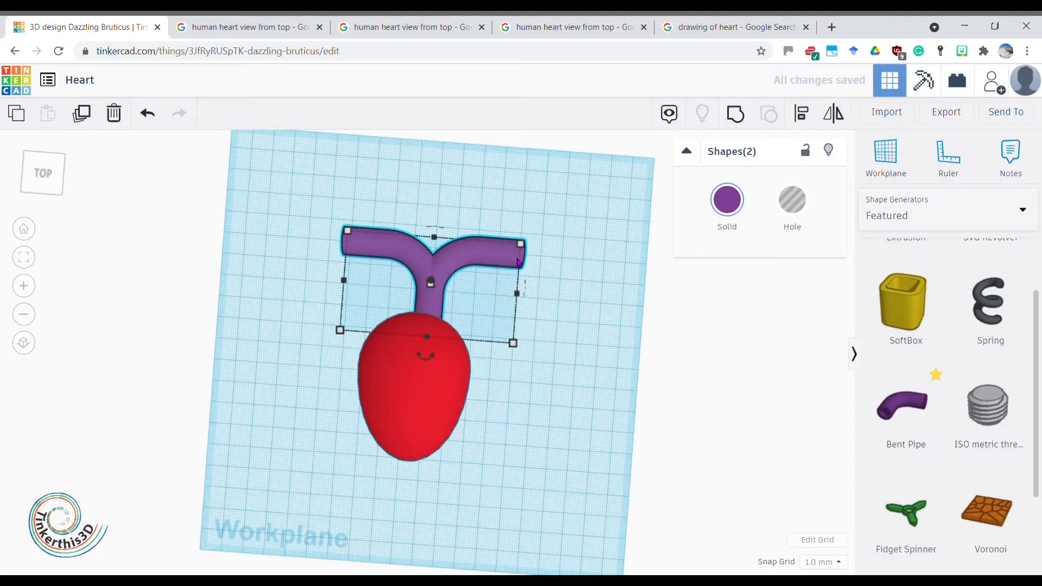
drag(521, 249, 468, 280)
Raise the forked vessel off the workplane toward the height of the egg's wide end.
right_drag(531, 377, 375, 304)
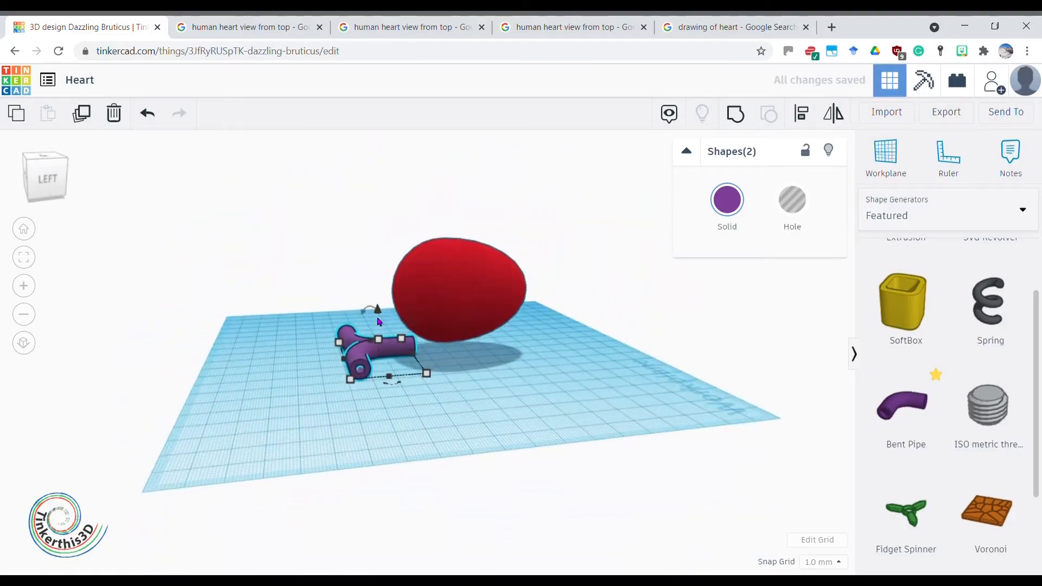
drag(373, 261, 372, 245)
right_drag(360, 366, 442, 292)
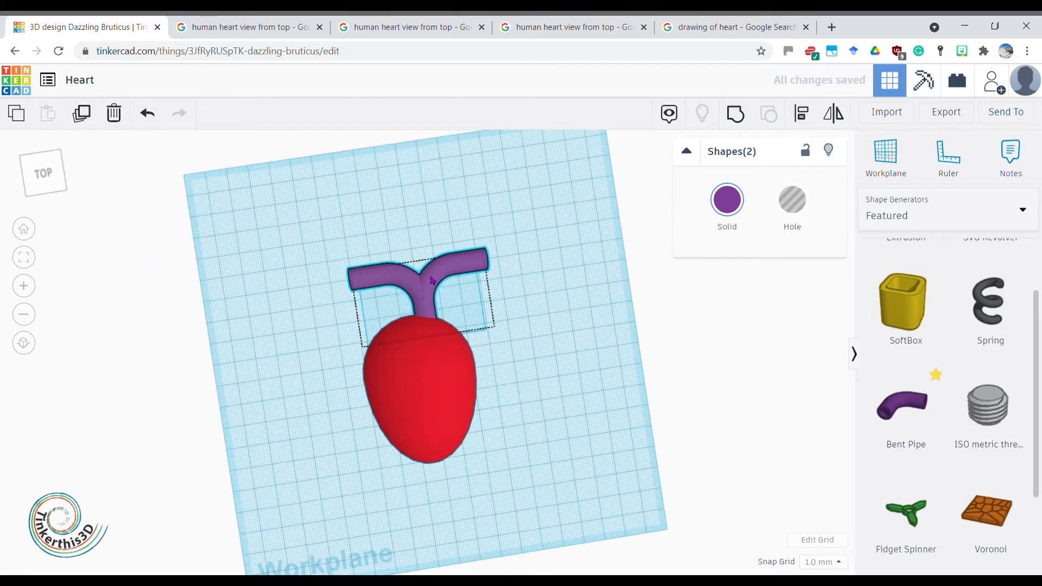
Nudge the forked vessel 3 mm left and 5 mm toward the egg so its stem enters the wide end, and adjust its height slightly.
key(Left)
key(Left)
key(Left)
key(Down)
key(Down)
key(Down)
key(Down)
key(Down)
mouse_move(329, 326)
mouse_down()
mouse_move(326, 313)
mouse_move(333, 333)
mouse_move(332, 319)
mouse_up()
click(560, 405)
right_drag(560, 405, 584, 72)
Check the vena cava in the heart drawing and add a new Bent Pipe to the workplane beside the egg.
click(730, 27)
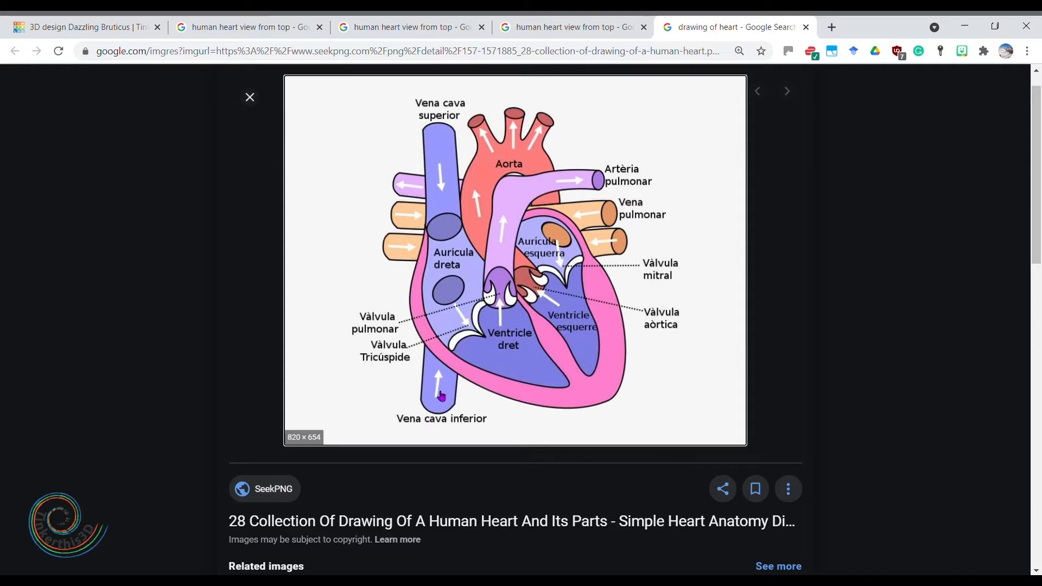
click(104, 23)
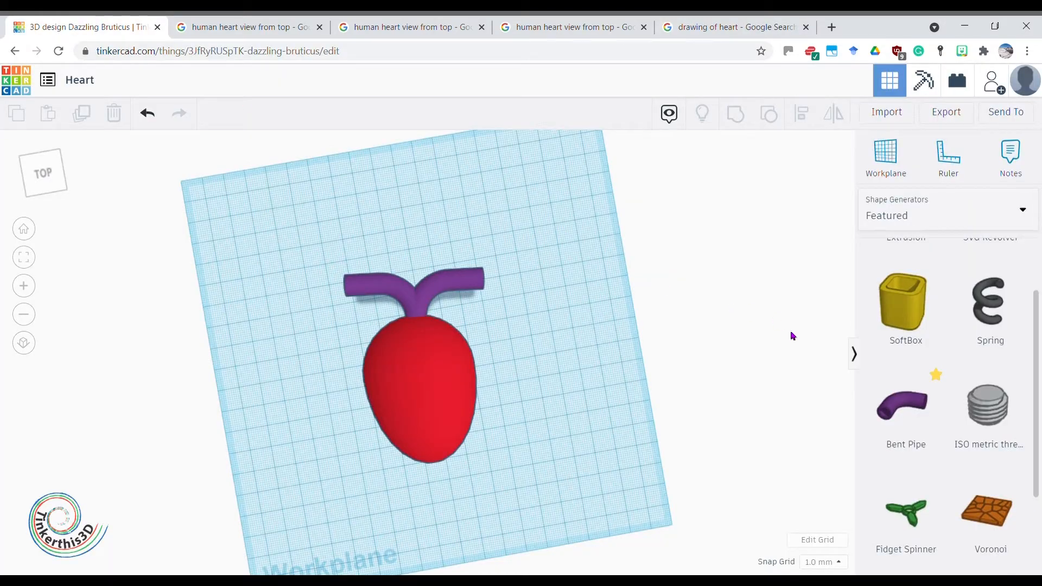
drag(902, 404, 557, 437)
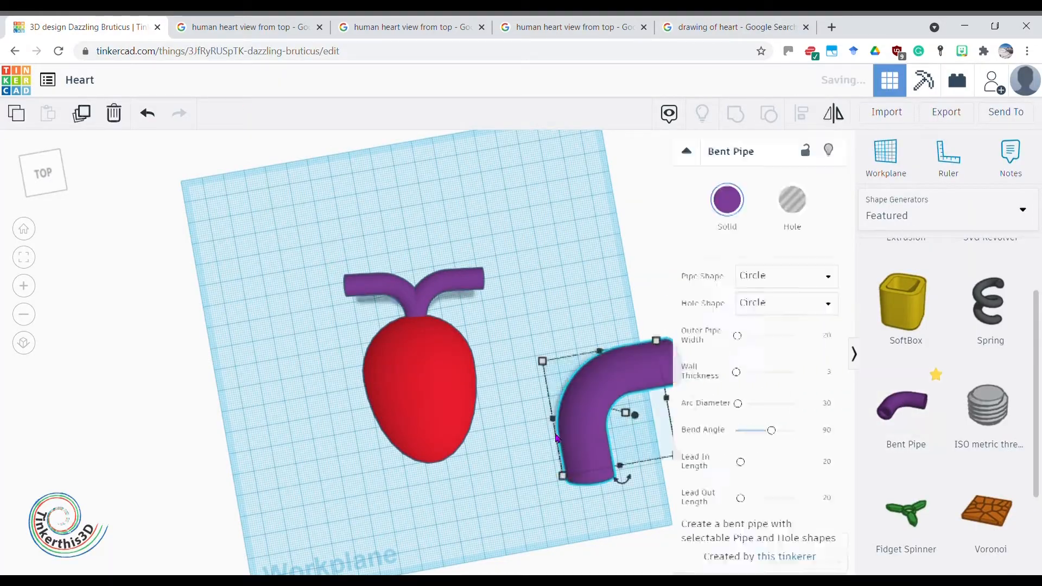
click(712, 24)
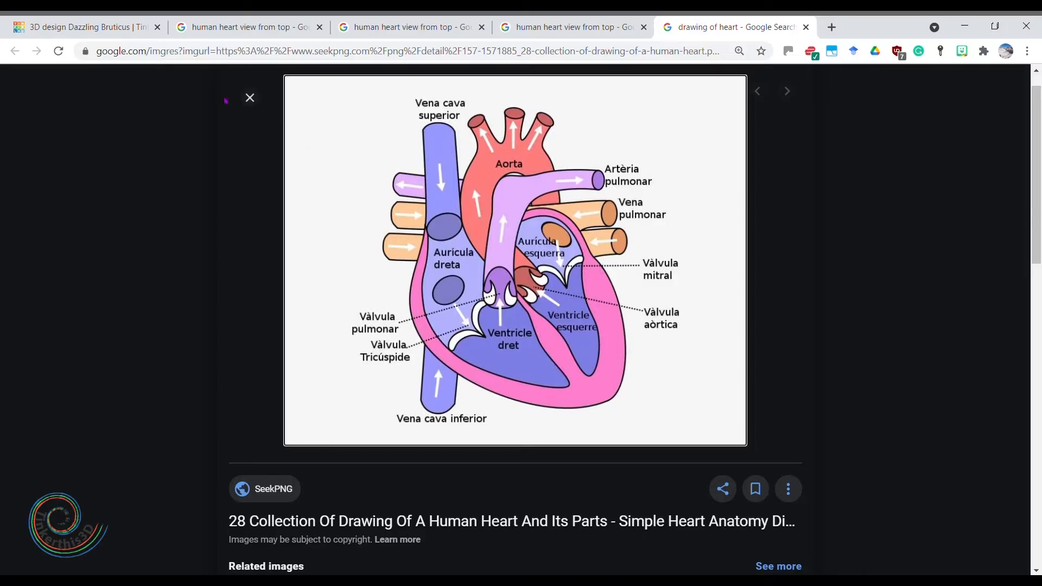
click(104, 27)
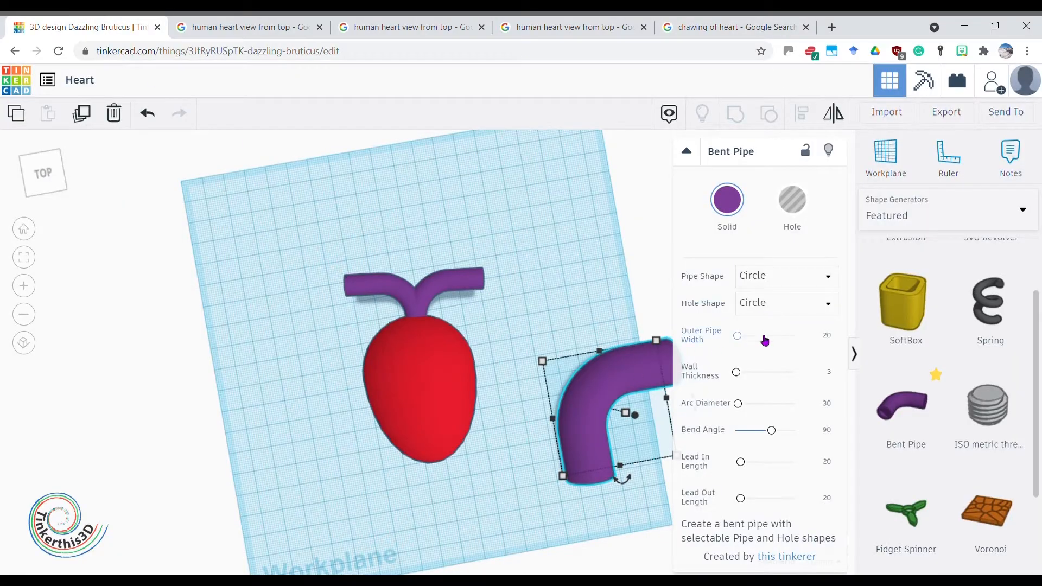
Straighten the new pipe with a bend angle of 0 and set its outer pipe width to 15.
mouse_move(771, 436)
mouse_down()
mouse_move(752, 432)
mouse_move(765, 438)
mouse_up()
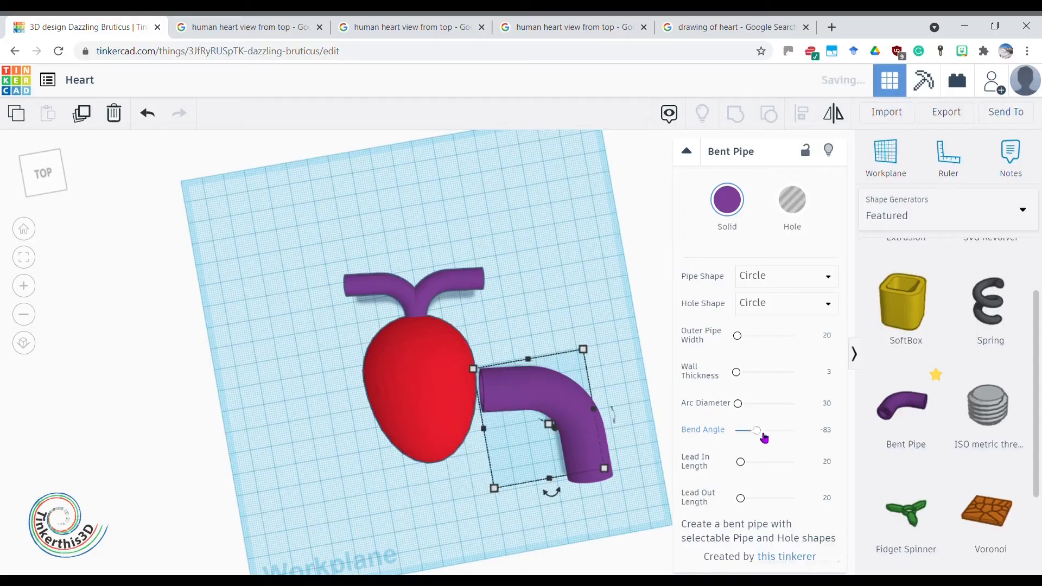
click(831, 431)
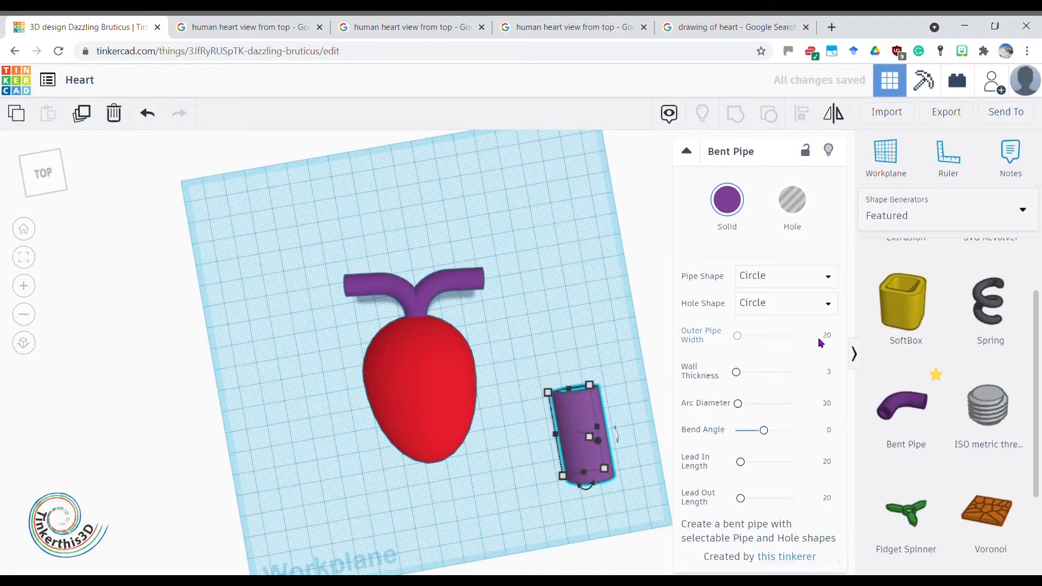
click(832, 341)
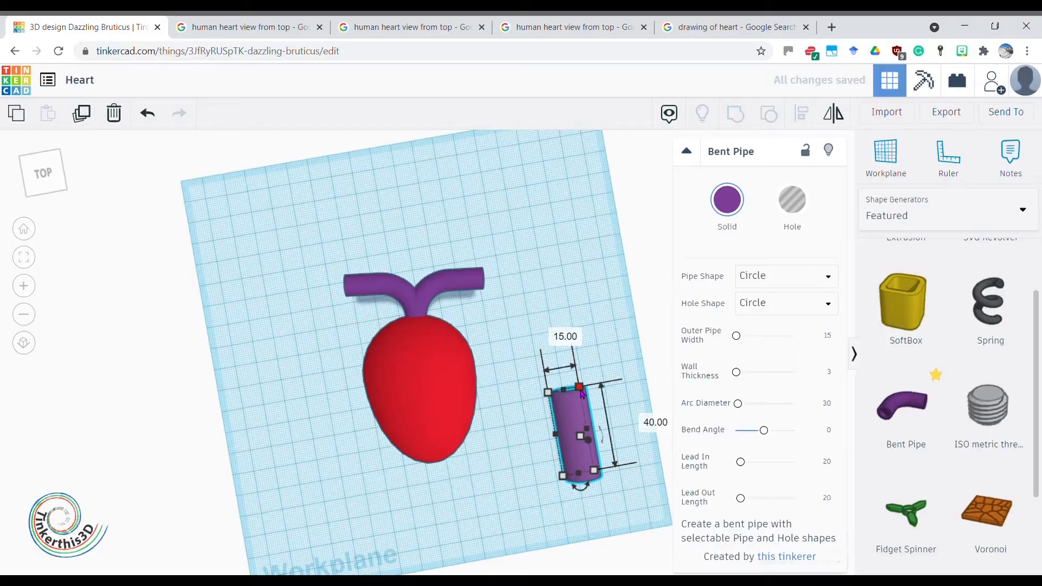
Set the straight pipe's length to 50 mm and move it next to the egg.
click(643, 420)
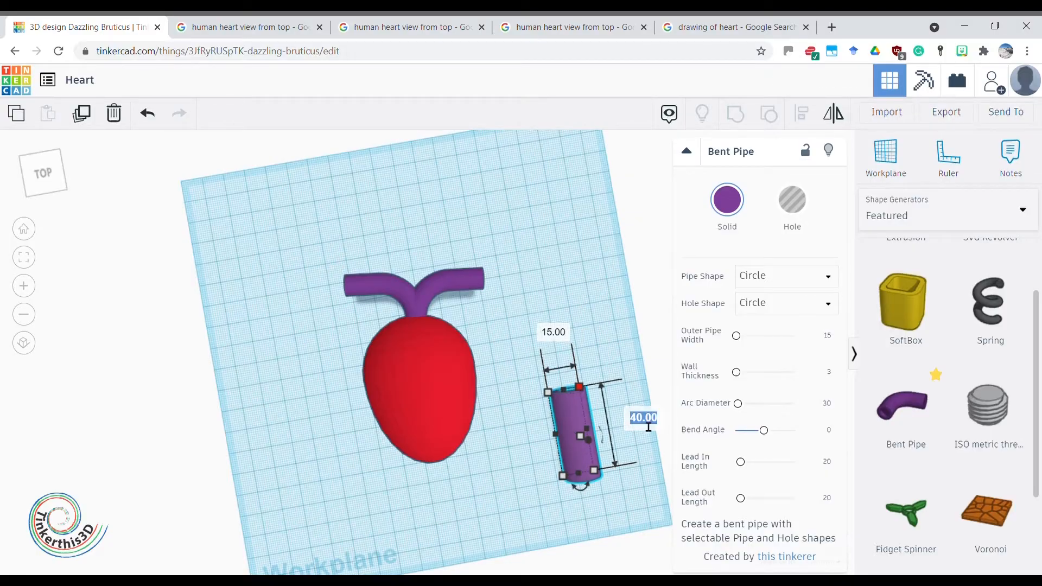
text(50)
key(Return)
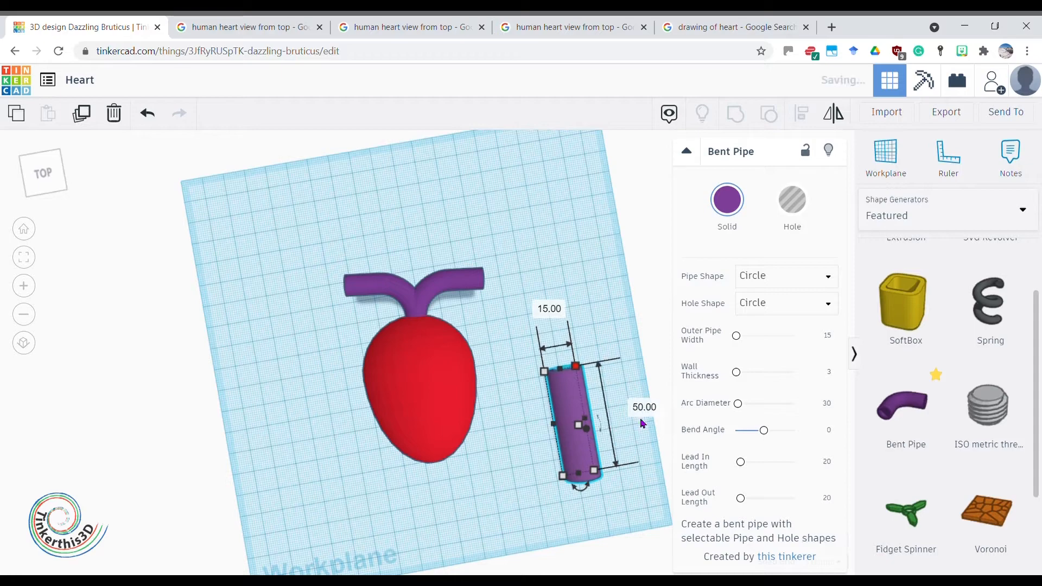
drag(564, 530, 442, 500)
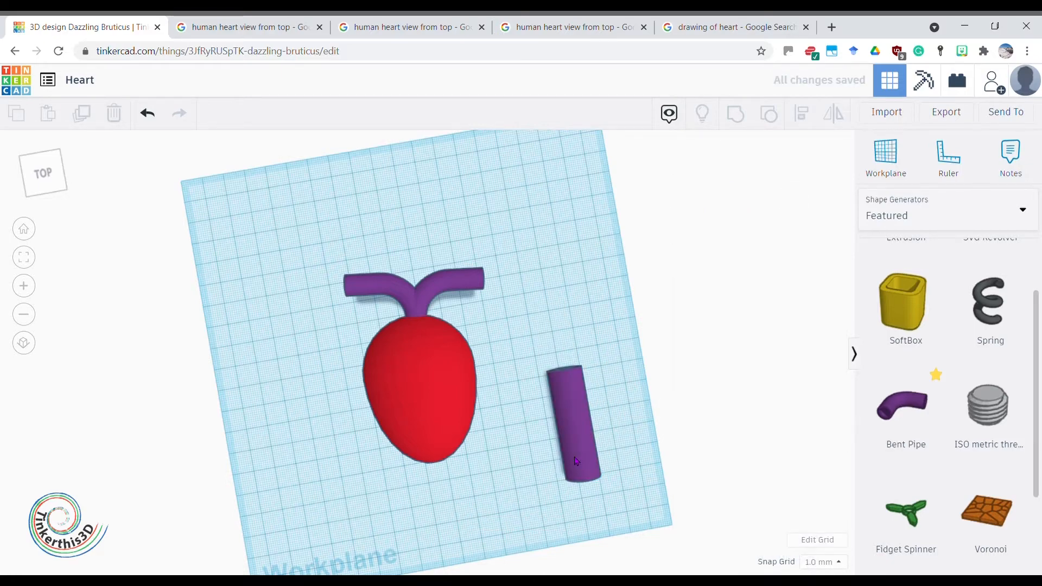
drag(582, 449, 505, 357)
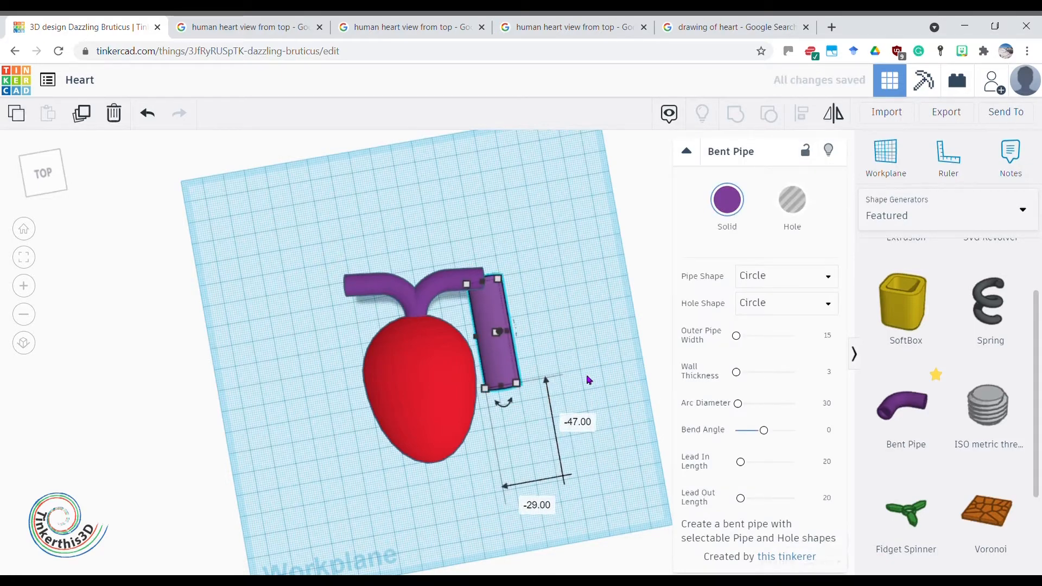
click(572, 375)
Set the 50 mm pipe's bend angle to 2.
click(503, 344)
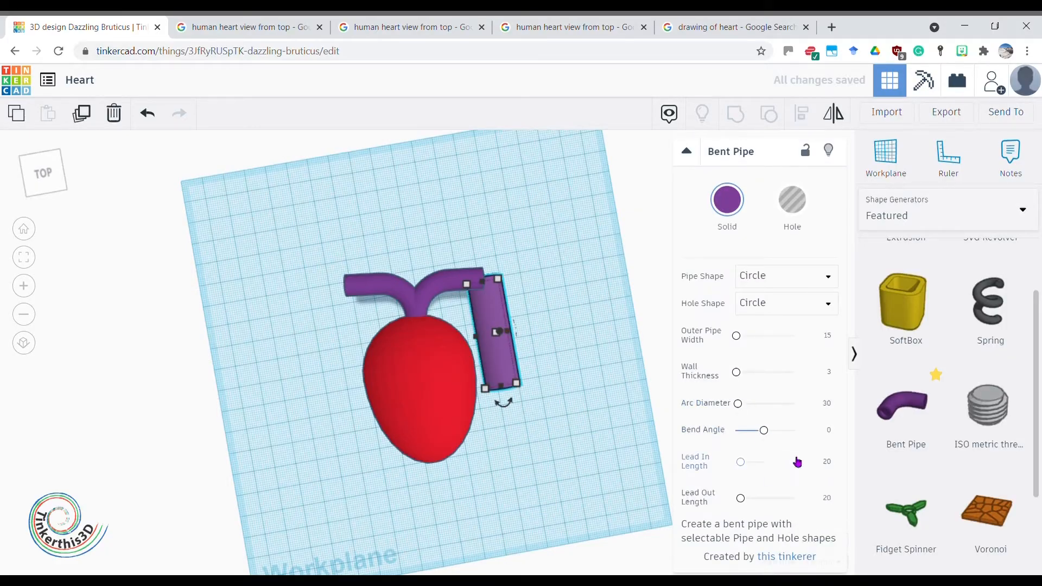
click(830, 431)
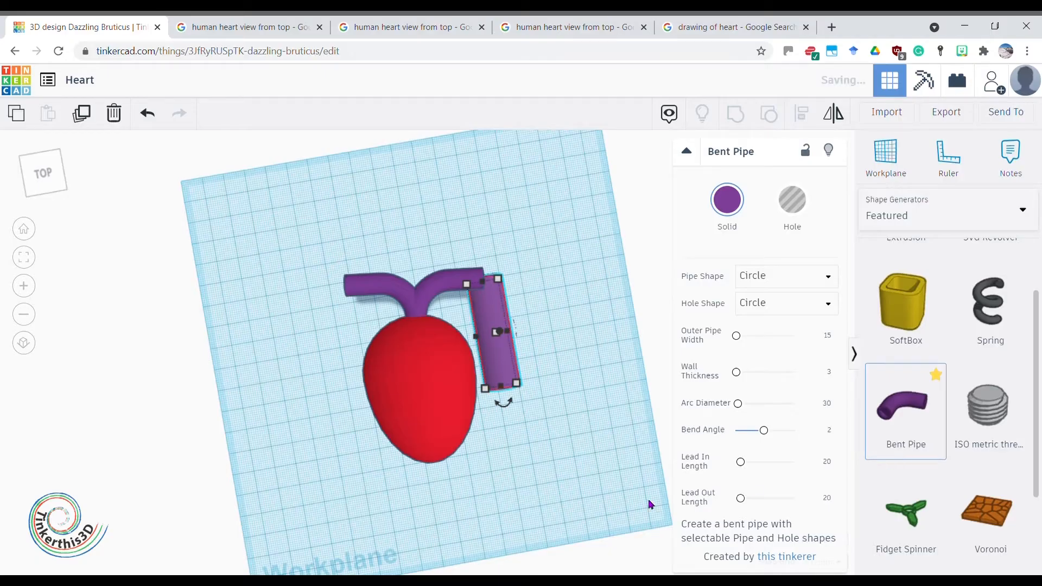
click(575, 478)
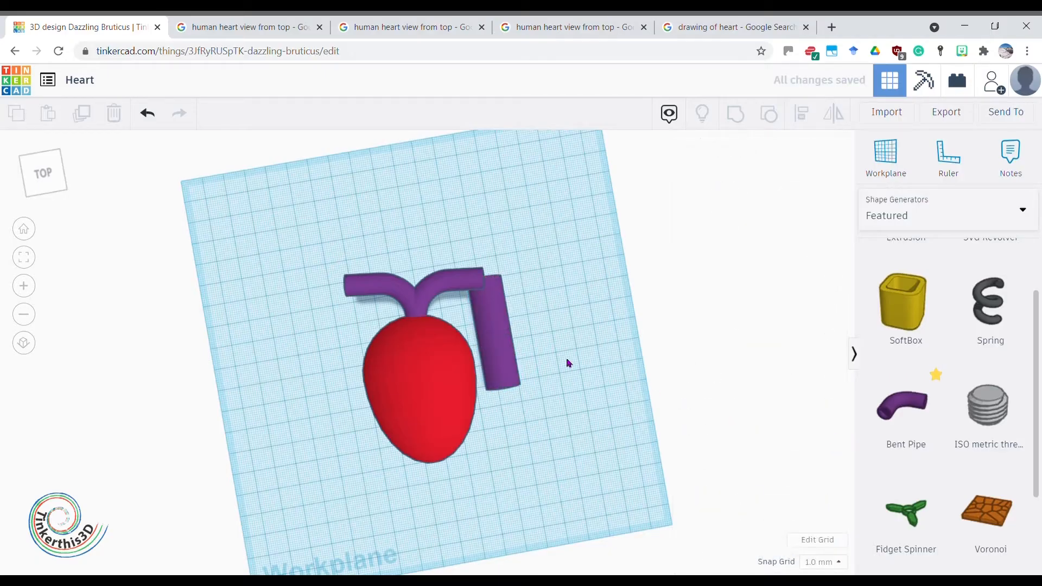
Set the 50 mm pipe's bend angle to 10.
click(503, 354)
click(830, 431)
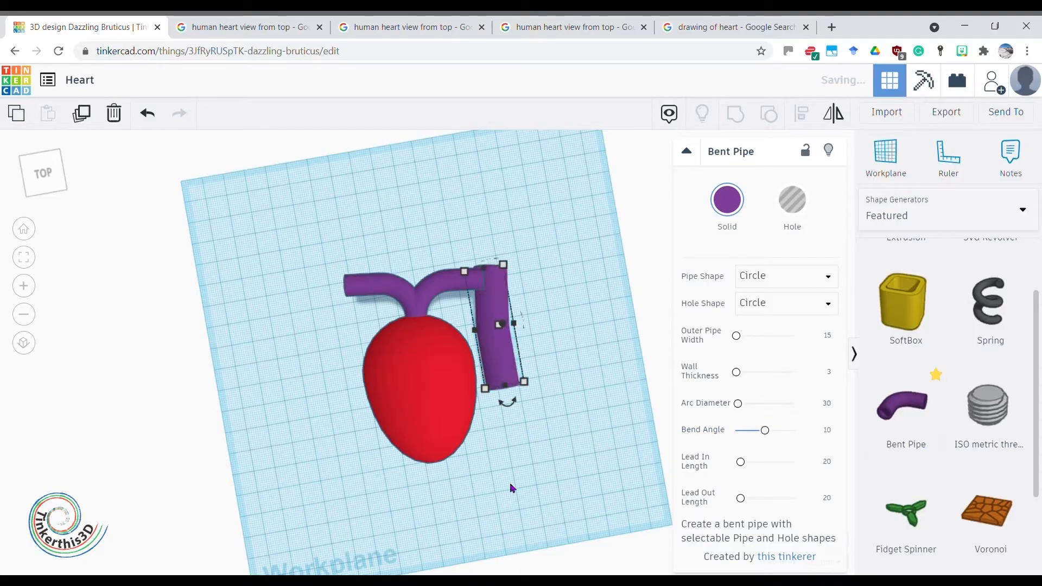
click(577, 460)
Move the slightly bent pipe across the fork's left branch to match the vena cava in the drawing, and raise it off the workplane.
drag(497, 336, 380, 320)
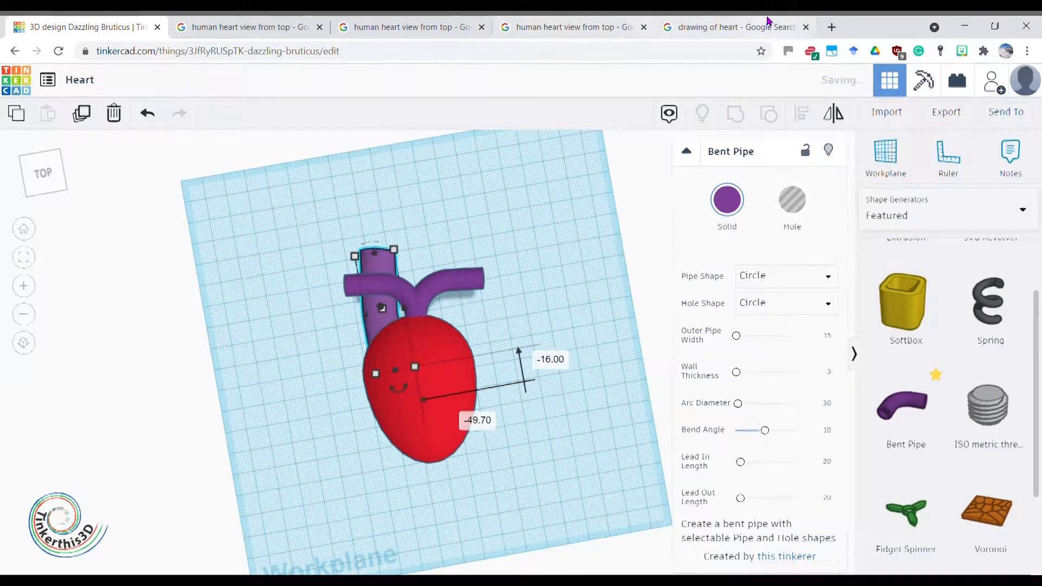
click(727, 27)
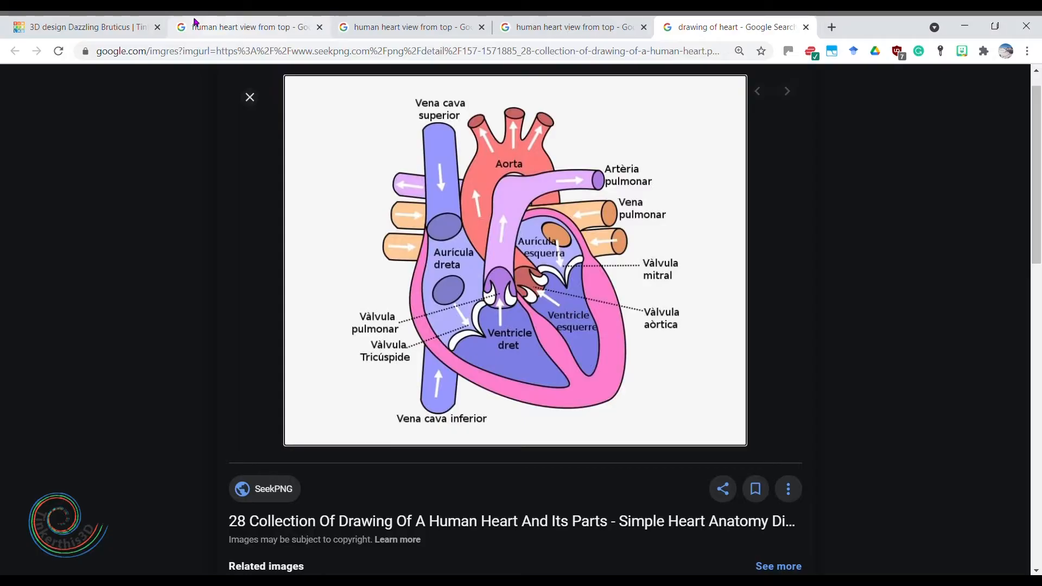
click(87, 27)
right_drag(212, 355, 380, 404)
drag(378, 340, 371, 270)
Try rotating the raised pipe by -22.5° and undo the rotation.
drag(376, 348, 362, 350)
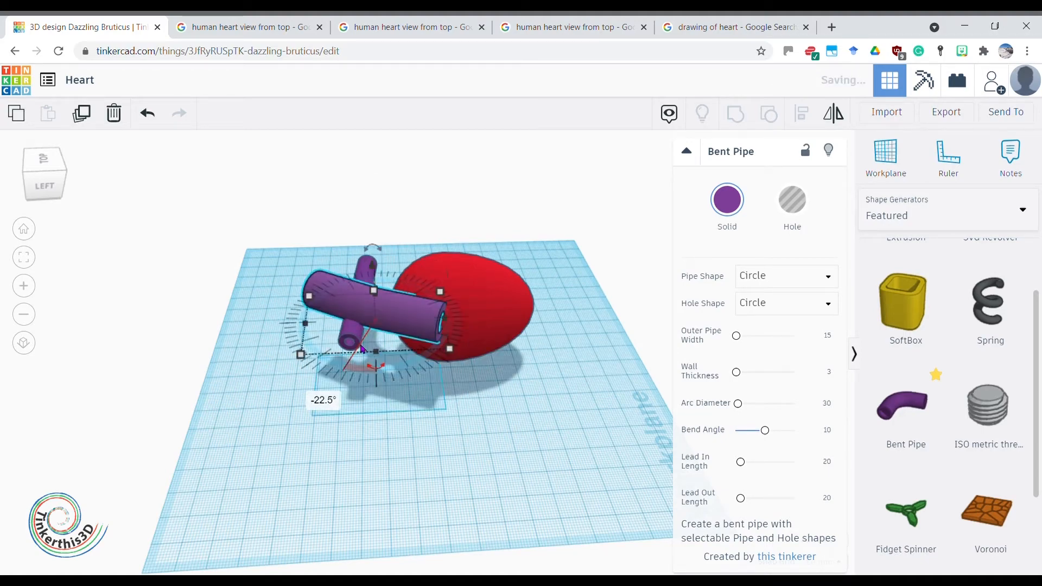
click(154, 108)
Adjust the large pipe's height so it passes above the forked vessel with its inner end inside the egg.
right_drag(336, 429, 465, 491)
right_drag(394, 473, 516, 352)
drag(383, 245, 395, 214)
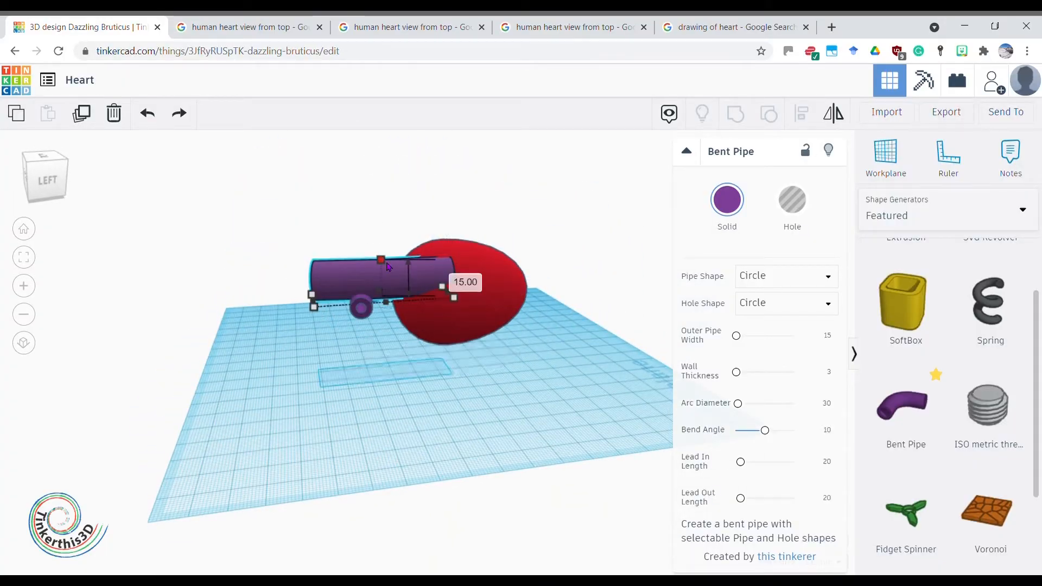
drag(379, 232, 386, 159)
right_drag(371, 416, 584, 424)
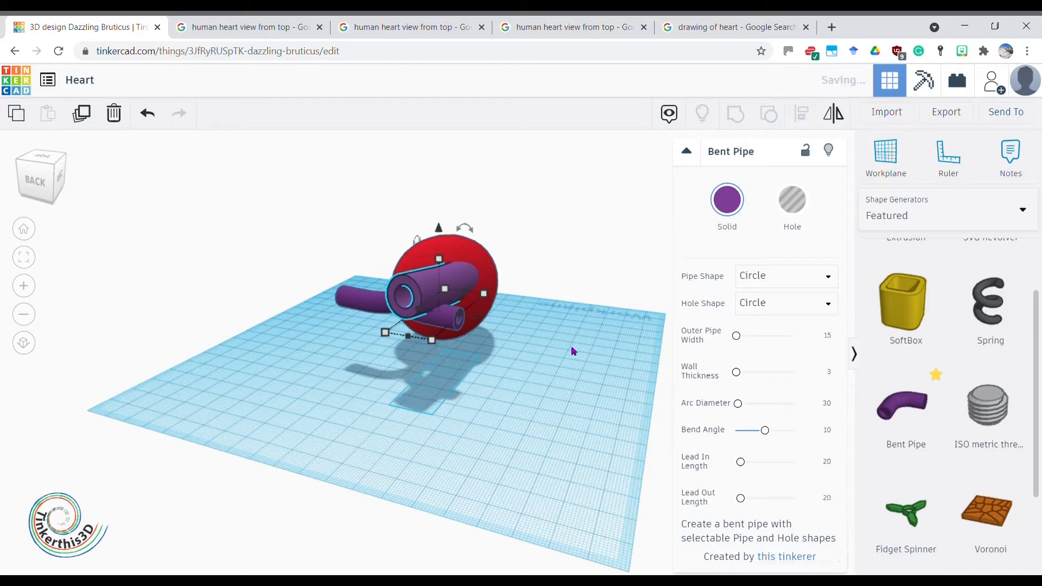
drag(441, 232, 441, 225)
right_drag(338, 443, 269, 495)
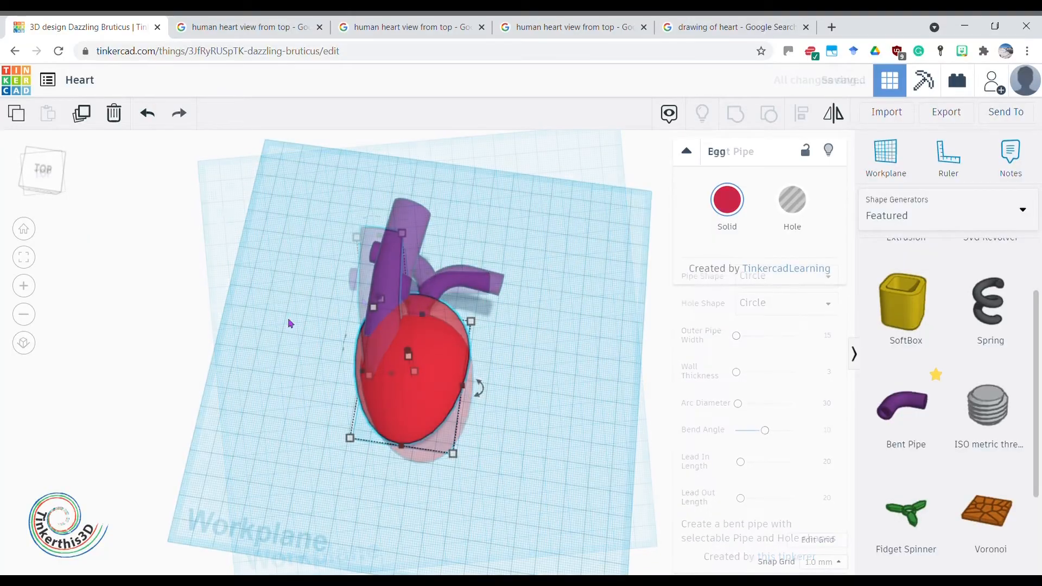
Enlarge the red egg and reposition it so the vessels still enter its wide end.
click(293, 414)
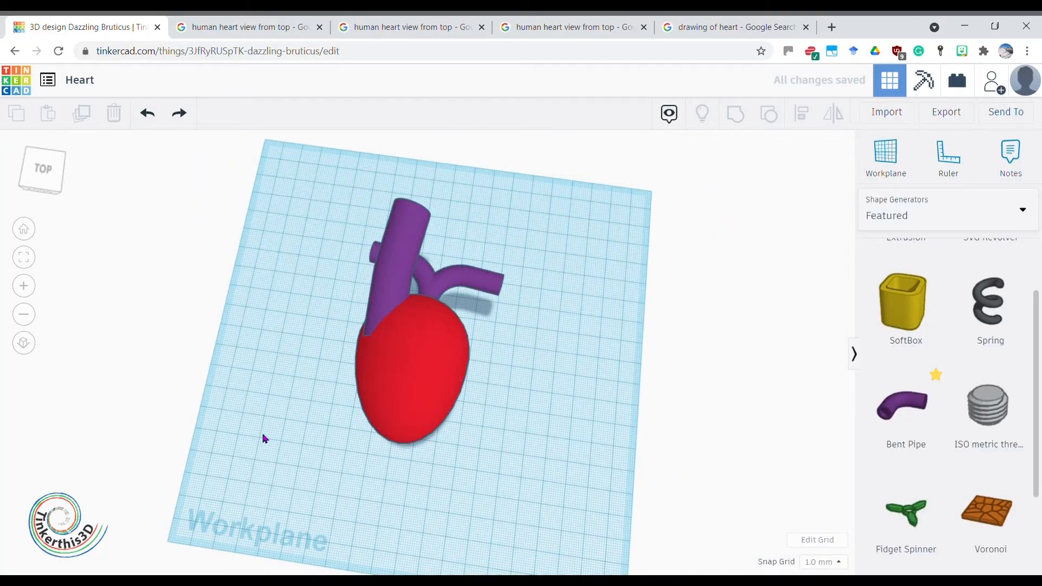
right_drag(264, 438, 425, 391)
click(426, 391)
drag(470, 324, 497, 288)
drag(464, 332, 442, 384)
right_drag(539, 447, 477, 528)
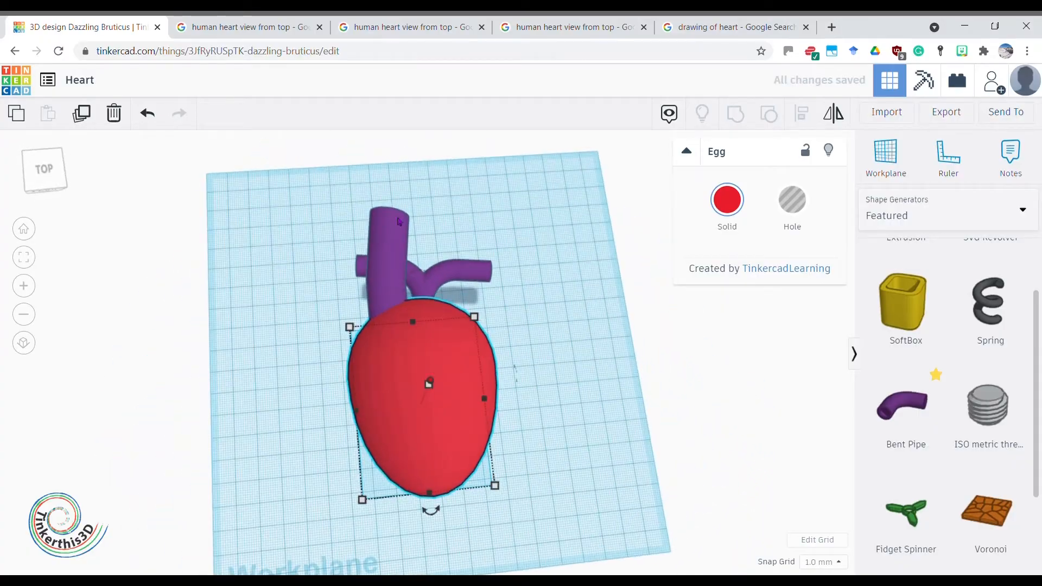
Following the heart drawing, duplicate the large pipe and move the copy about 75 mm toward the egg's narrow end as the inferior vena cava.
click(387, 244)
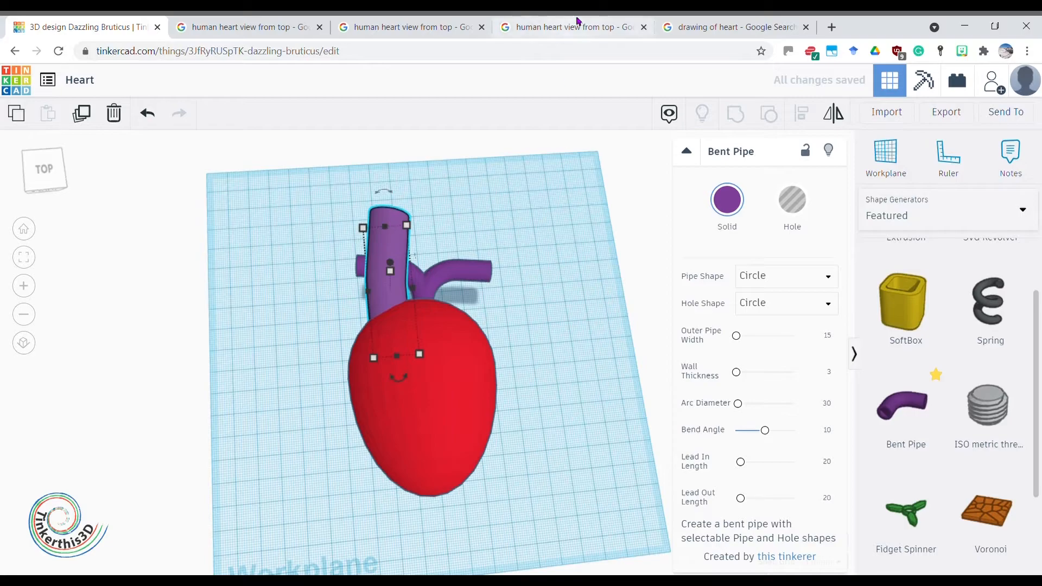
click(733, 27)
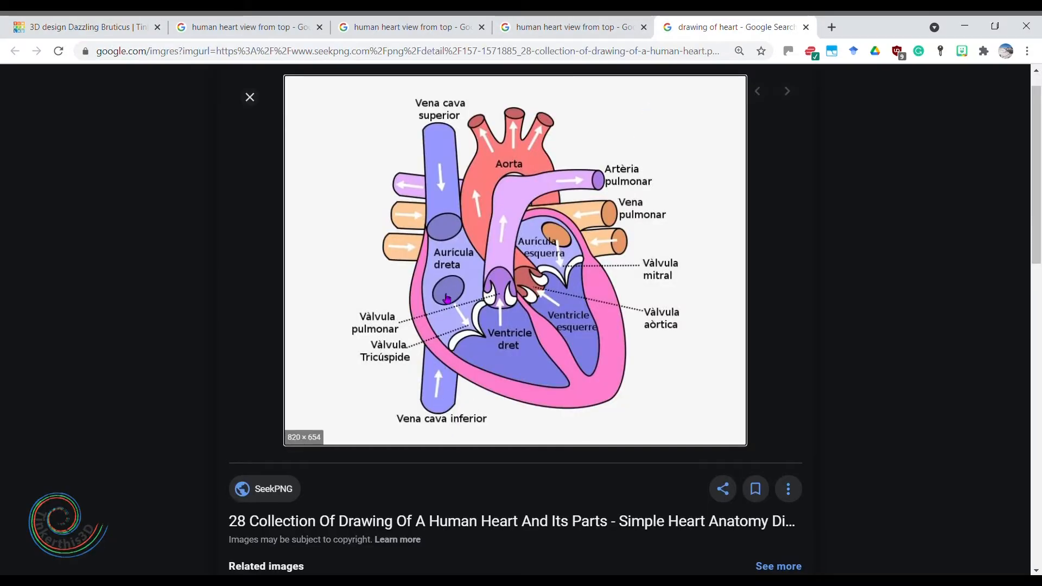
click(118, 25)
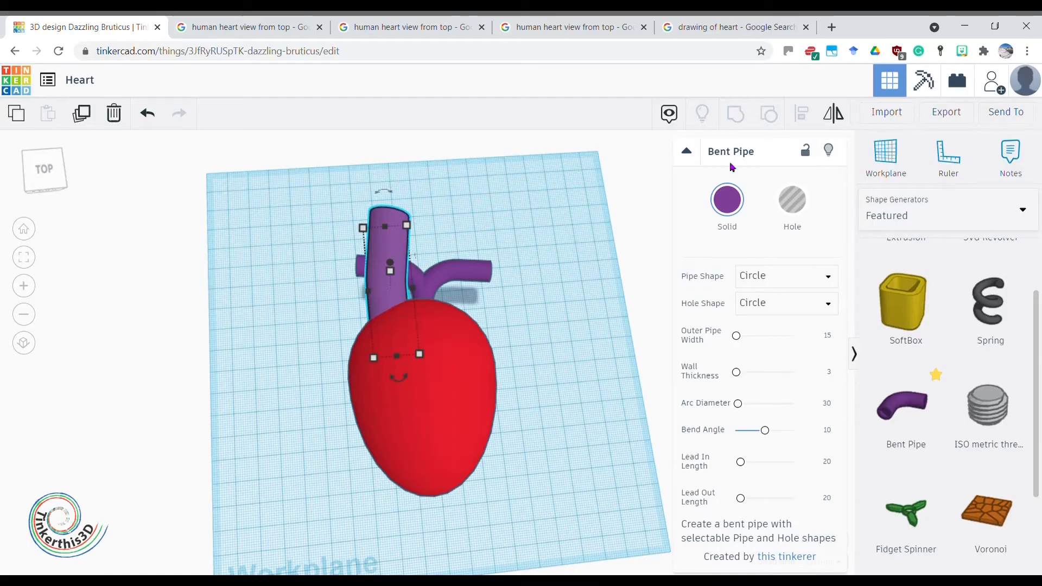
click(98, 114)
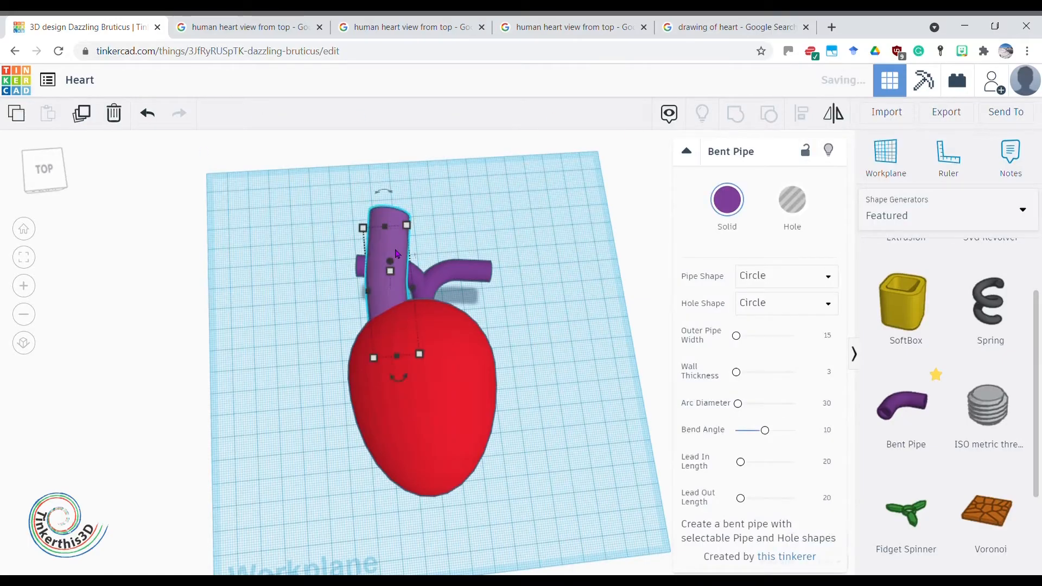
drag(396, 247, 388, 445)
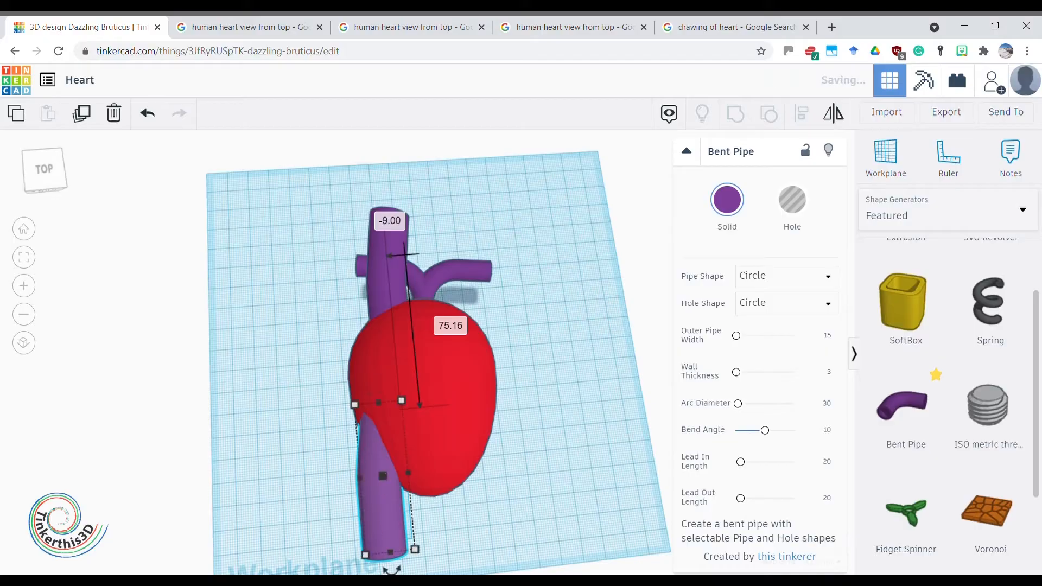
Mirror the lower pipe copy from side to side and rotate it so its free end angles outward from the egg.
click(835, 114)
click(391, 571)
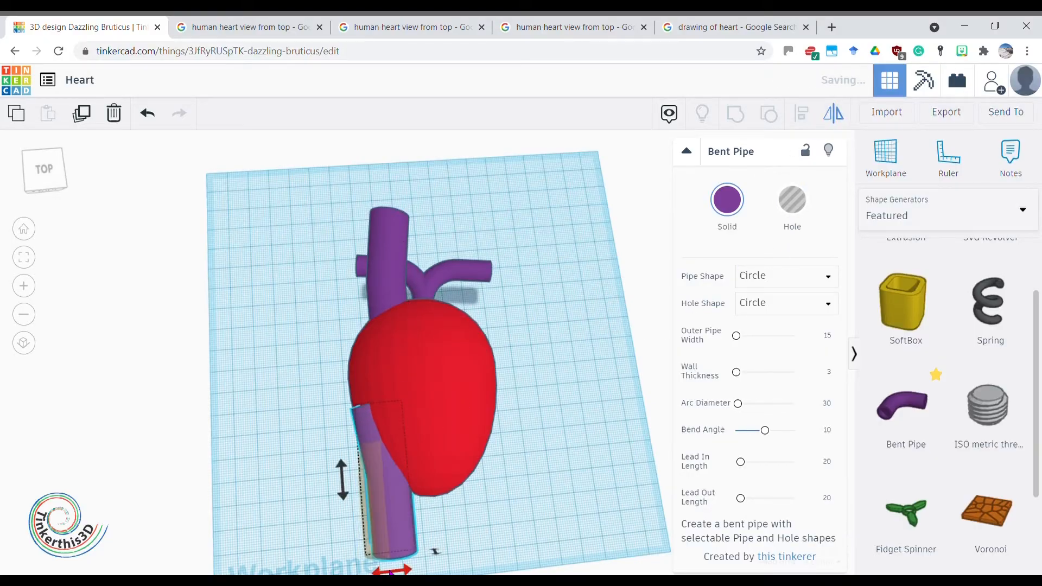
click(441, 525)
click(402, 529)
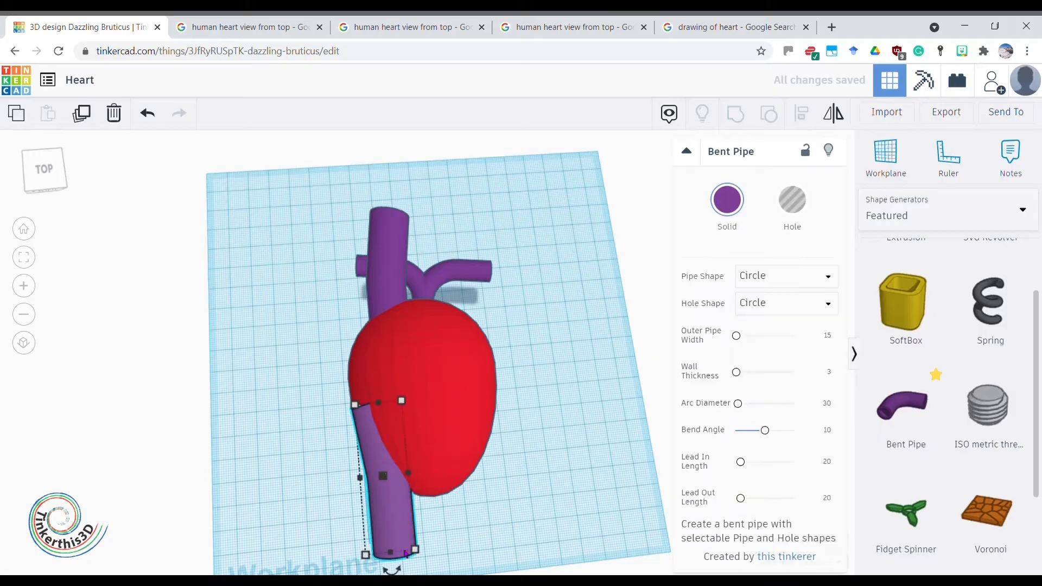
drag(391, 570, 370, 569)
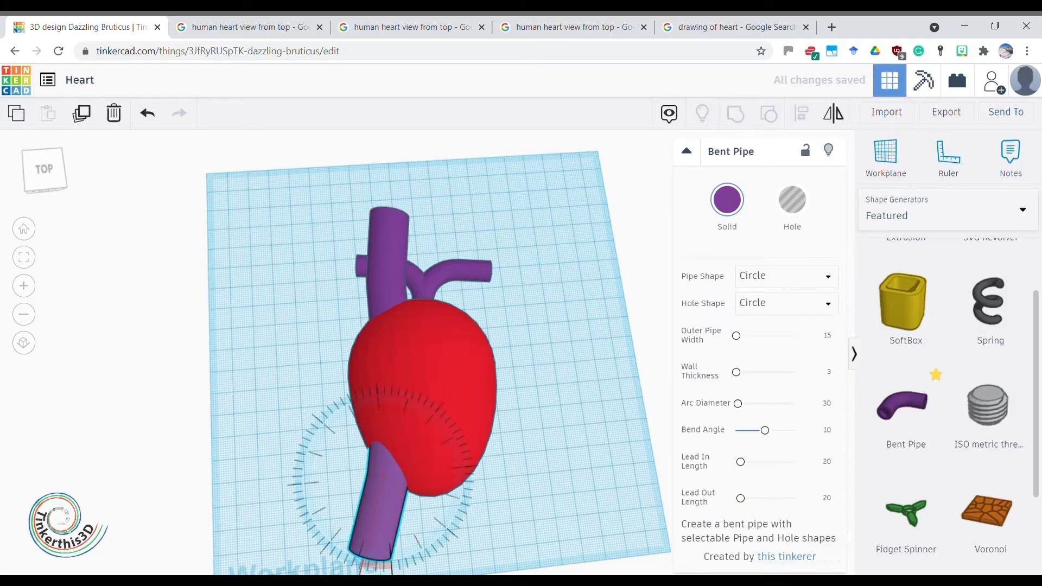
Move the lower pipe copy inward toward the egg's wide end and lower it by 6 mm.
drag(389, 511, 382, 439)
right_drag(380, 495, 408, 373)
right_drag(279, 417, 350, 471)
drag(352, 470, 360, 462)
right_drag(360, 462, 597, 349)
drag(491, 212, 491, 225)
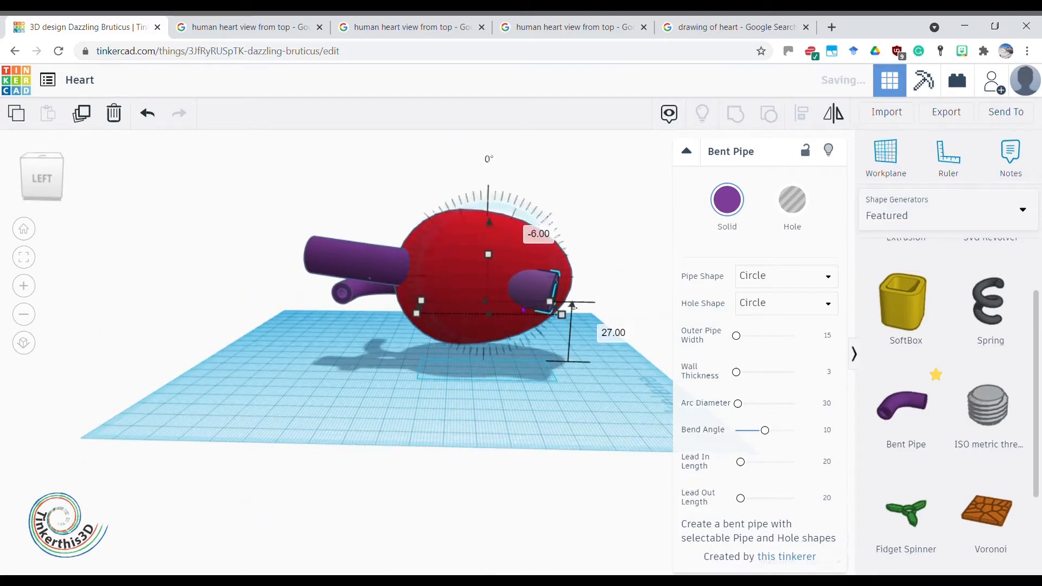
mouse_move(475, 403)
right_down()
mouse_move(244, 454)
mouse_move(457, 481)
mouse_move(350, 516)
right_up()
click(350, 516)
Following the heart references, lower the inferior vena cava pipe further and shift it beneath the egg's side, undoing the last small adjustment.
click(733, 26)
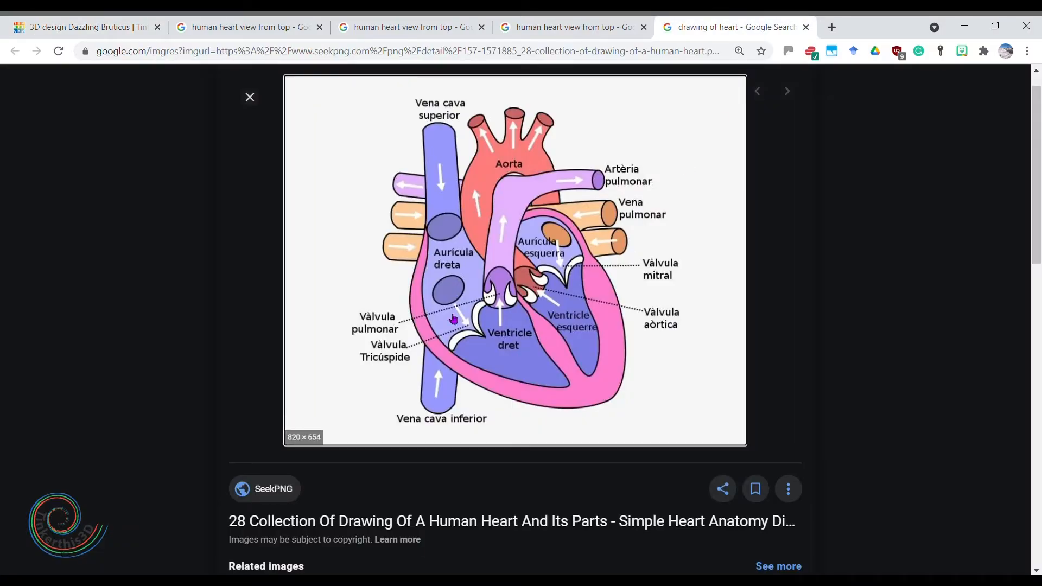
click(597, 25)
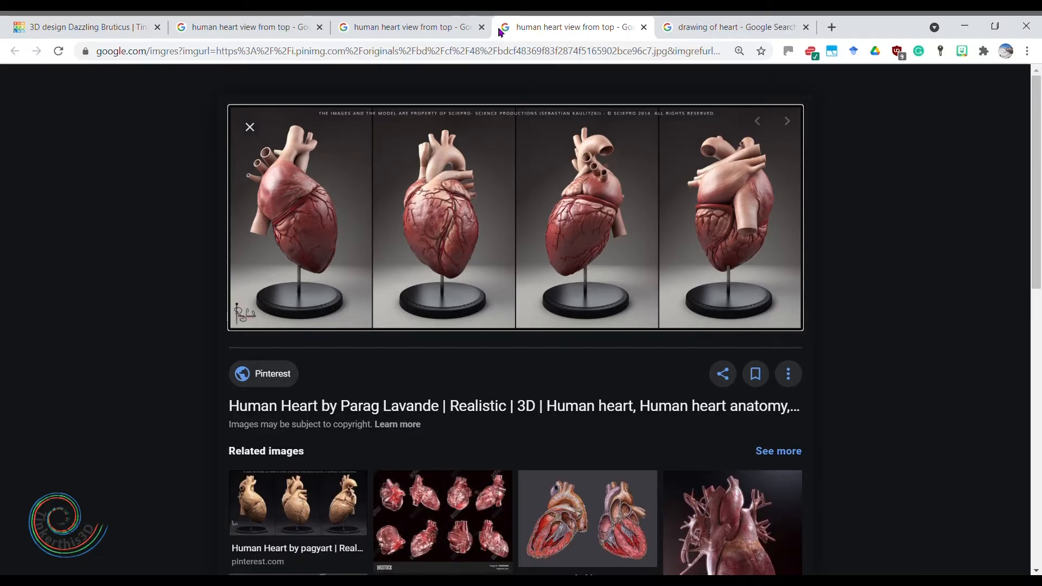
click(739, 27)
click(76, 26)
right_drag(197, 392, 583, 274)
drag(500, 218, 500, 253)
right_drag(477, 383, 330, 348)
drag(379, 262, 305, 366)
right_drag(304, 366, 574, 374)
mouse_move(535, 320)
mouse_down()
mouse_move(524, 325)
mouse_move(535, 325)
mouse_up()
click(151, 116)
right_drag(417, 358, 555, 482)
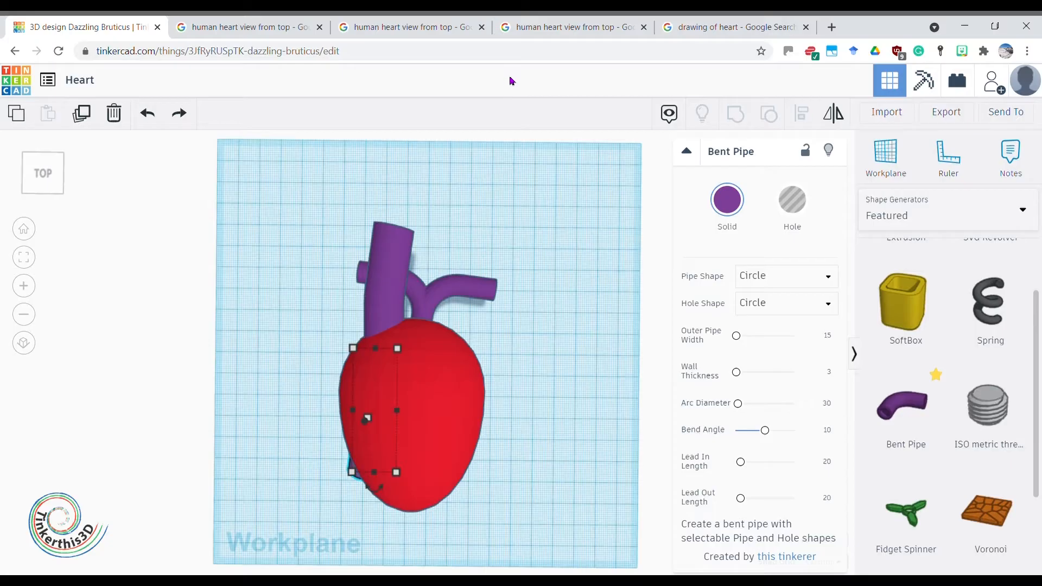
After checking the references, add a bent pipe beside the egg for the aorta with bend angle 190 and outer pipe width 15.
click(769, 26)
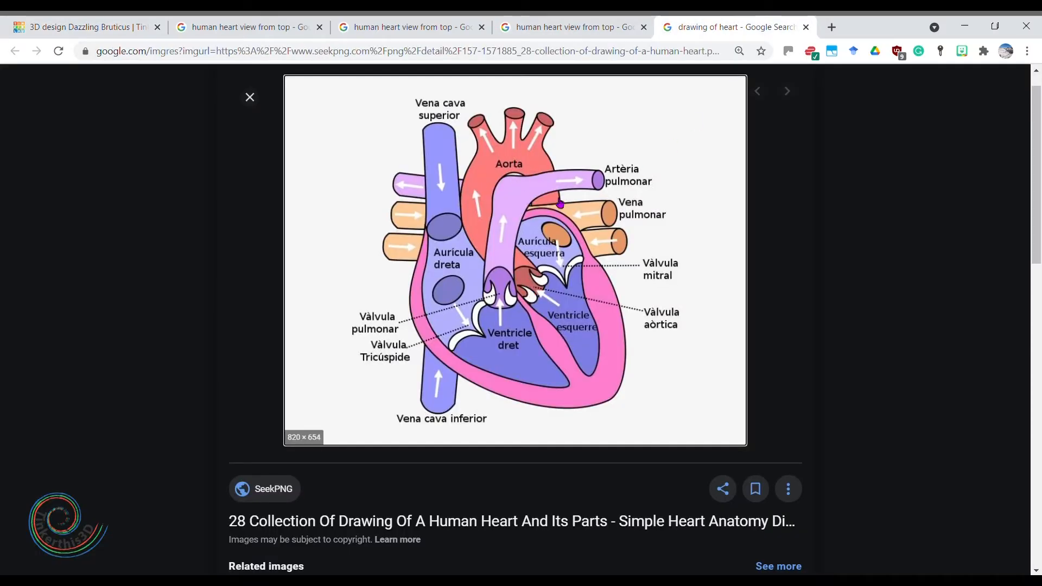
click(555, 20)
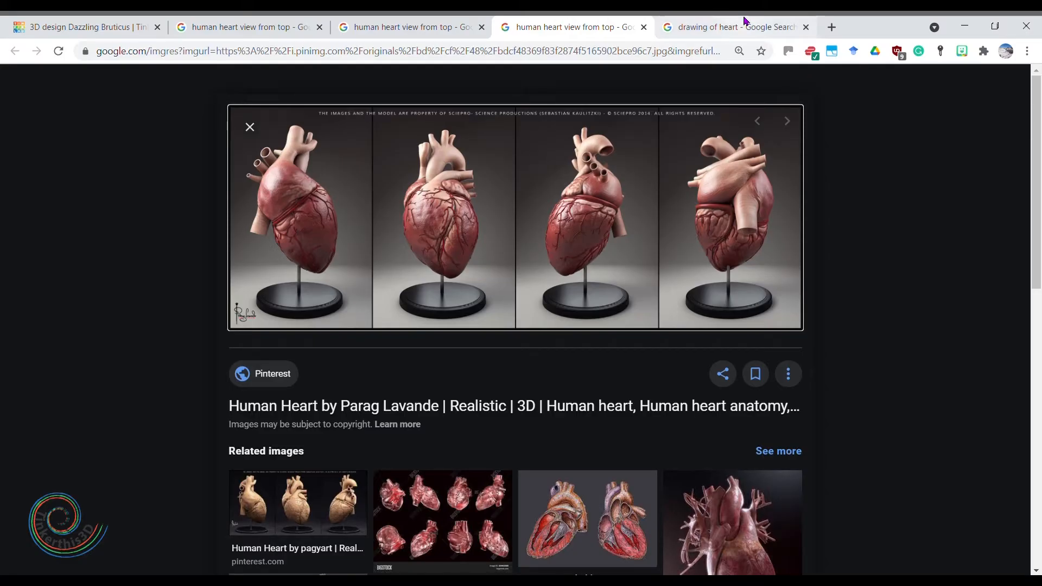
click(121, 22)
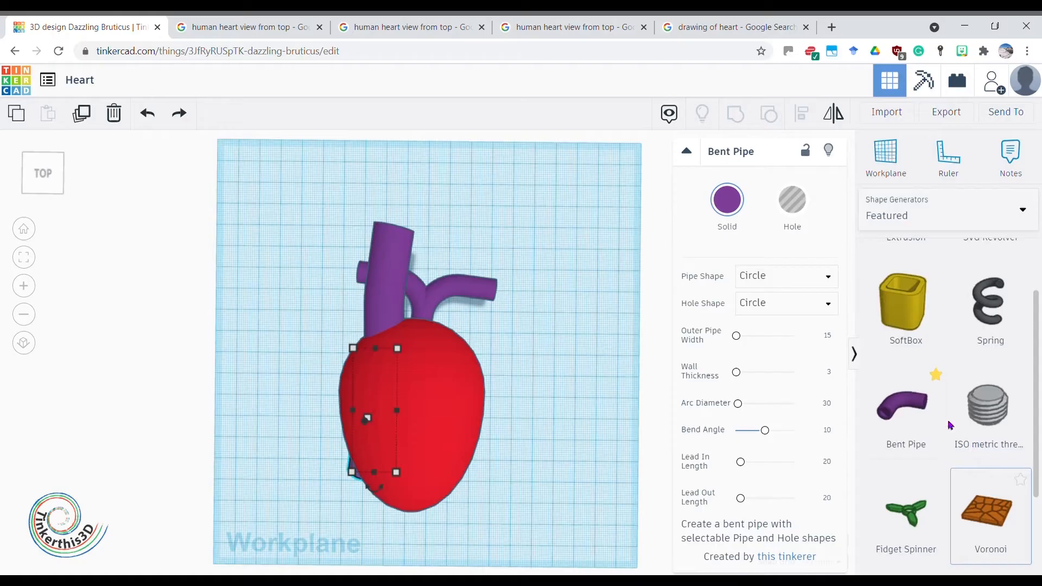
drag(904, 407, 527, 428)
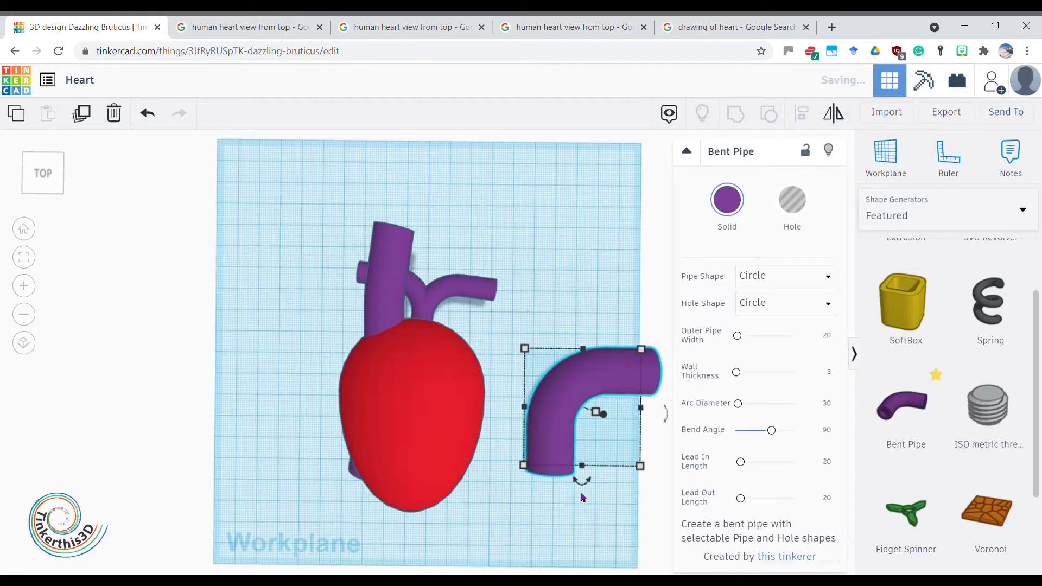
mouse_move(774, 437)
mouse_down()
mouse_move(794, 438)
mouse_move(782, 437)
mouse_up()
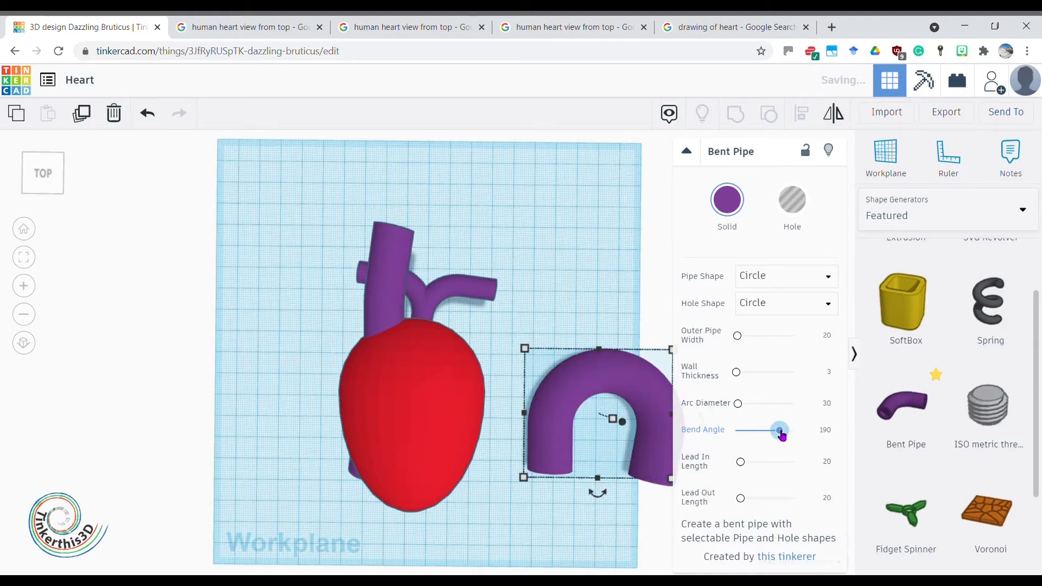
click(396, 246)
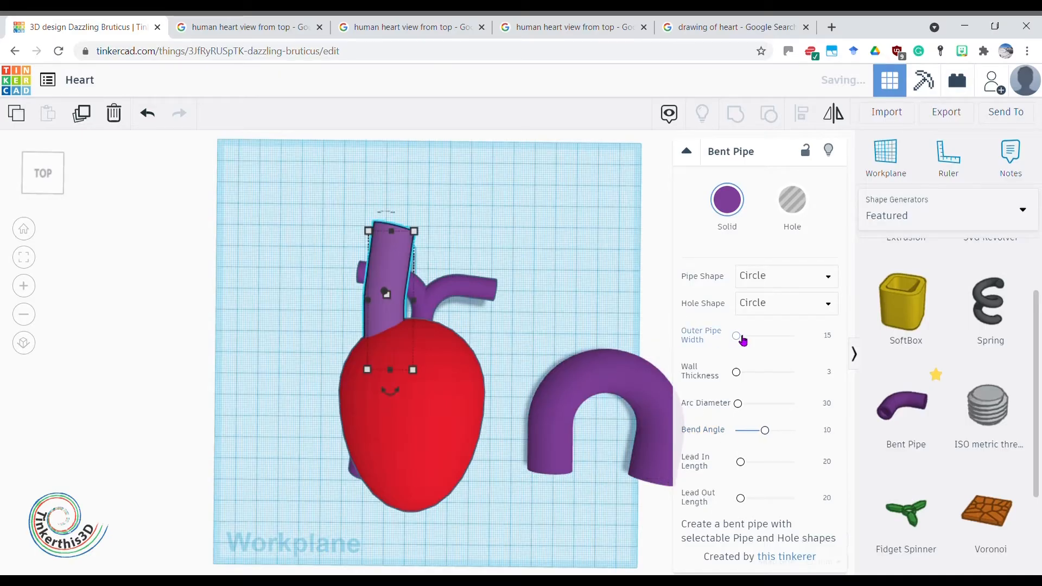
click(660, 374)
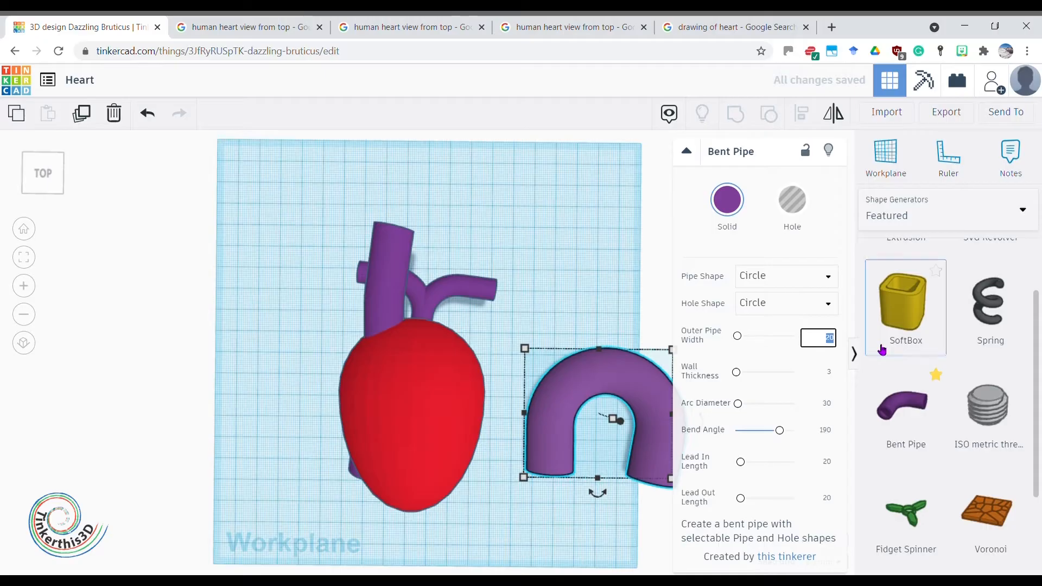
key(Escape)
click(608, 370)
Stand the aorta arch upright and place it at the egg's wide end beside the large pipe, undoing the last misplaced move.
right_drag(608, 370, 597, 272)
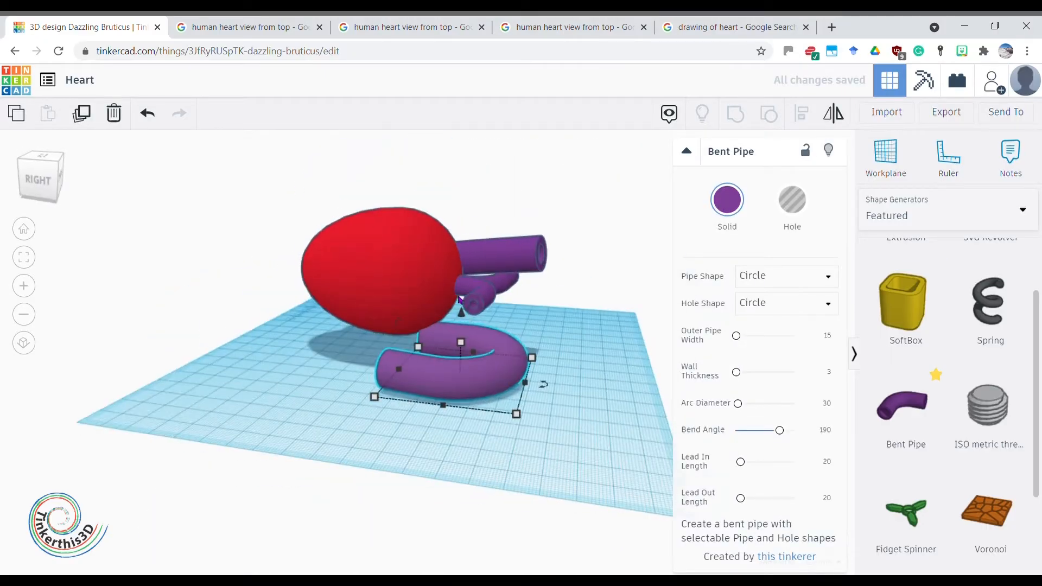
click(733, 27)
click(95, 24)
right_drag(233, 391, 347, 375)
drag(380, 282, 348, 304)
right_drag(489, 353, 510, 373)
drag(512, 371, 535, 380)
key(ctrl+z)
mouse_move(500, 375)
right_down()
mouse_move(614, 456)
mouse_move(556, 63)
right_up()
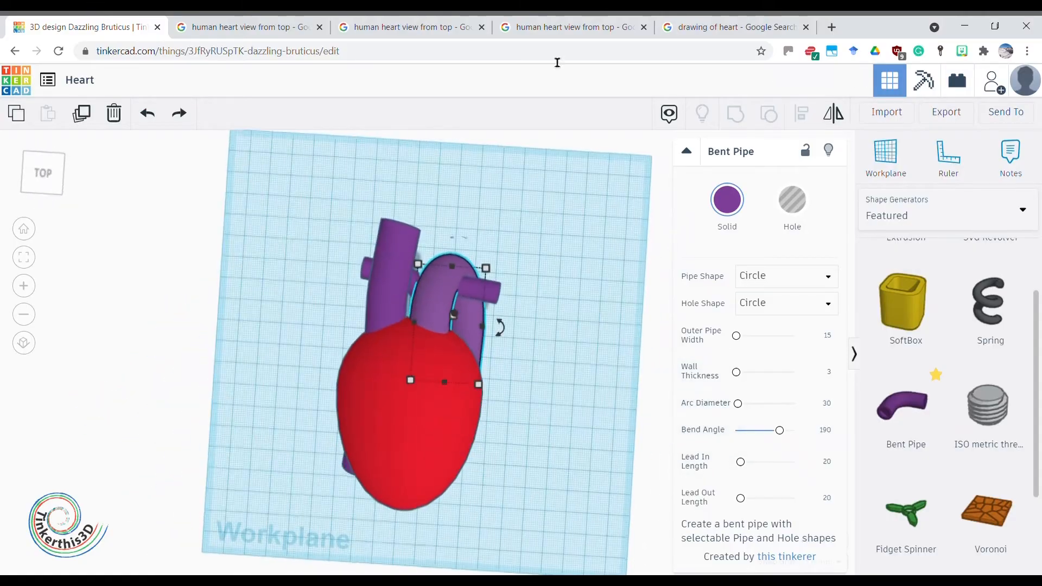
After comparing with the reference pictures, set the arch pipe's bend angle to 200 and its lead-in length to 40.
click(728, 27)
click(567, 27)
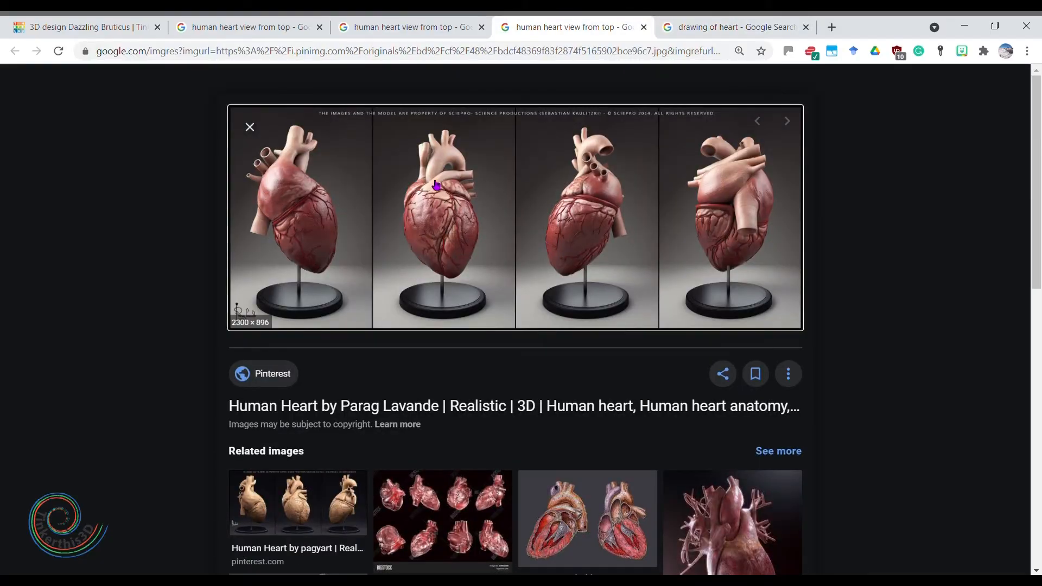
click(405, 27)
click(87, 27)
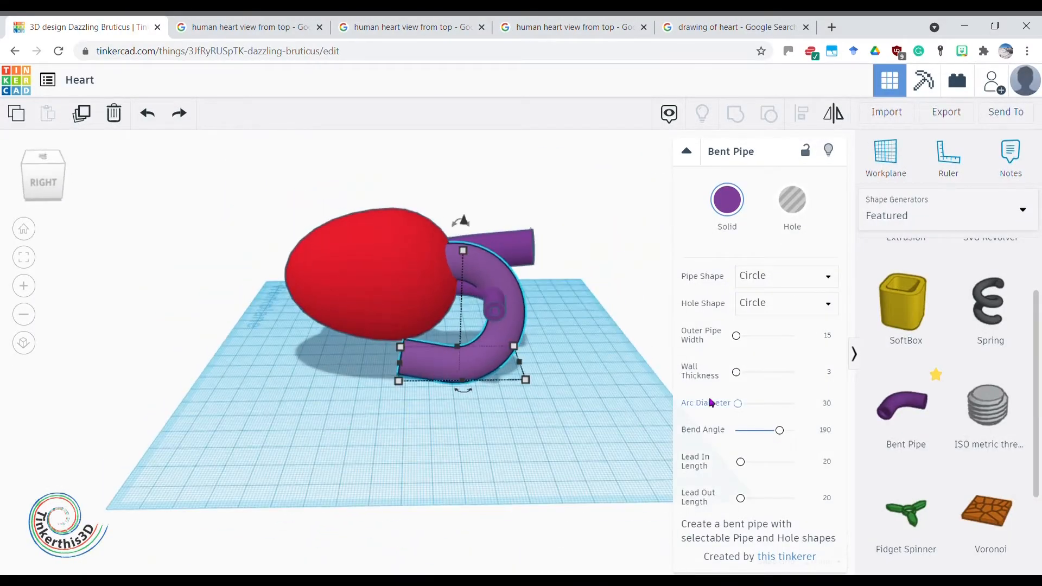
click(825, 430)
text(200)
key(Return)
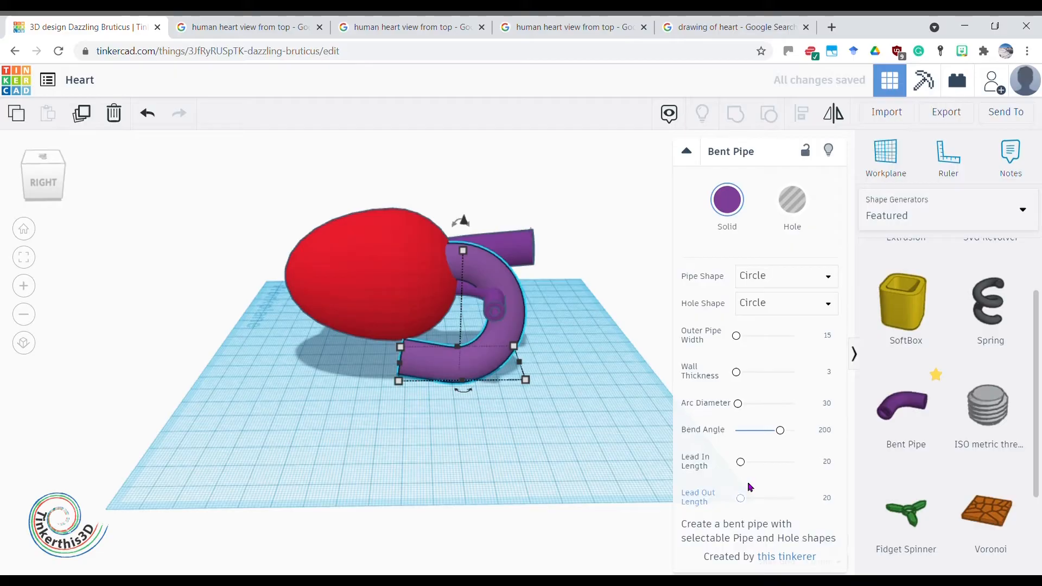
click(766, 468)
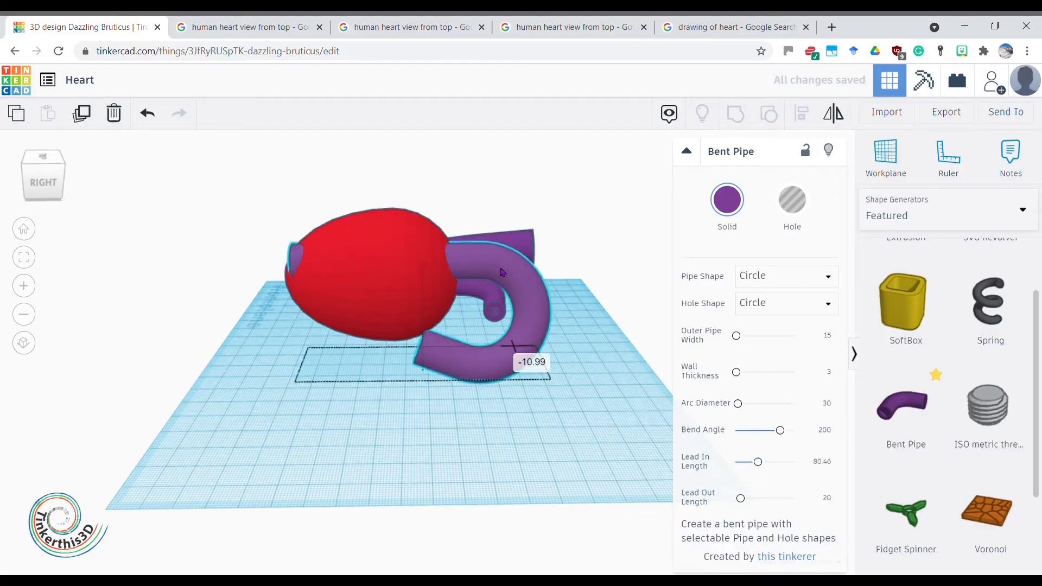
click(829, 468)
click(409, 412)
right_drag(410, 412, 261, 409)
Set the arch pipe's bend angle to 180 and tilt it slightly so its upper leg slopes over the egg.
click(489, 375)
right_drag(489, 375, 729, 448)
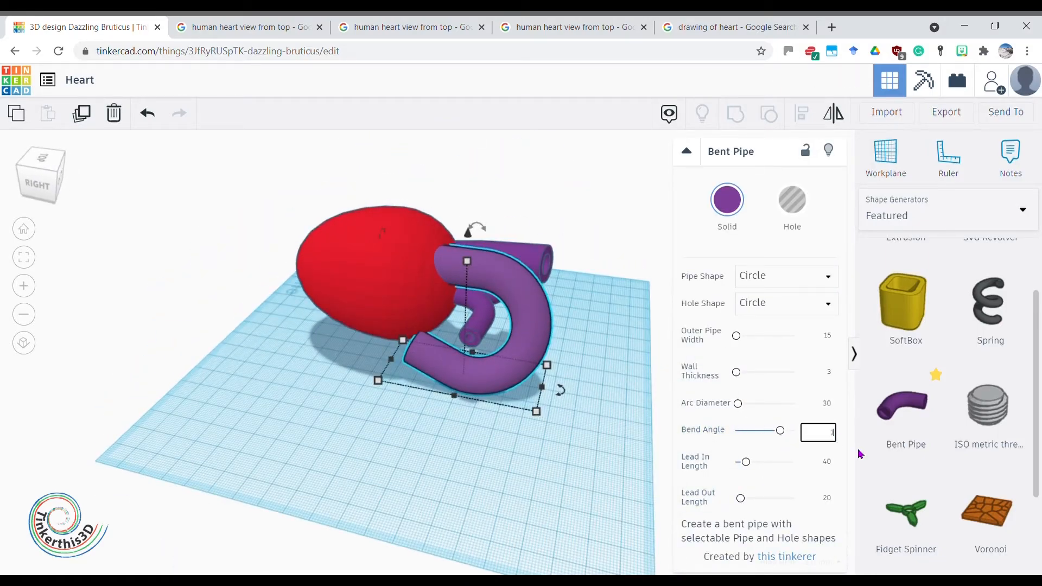
click(405, 442)
right_drag(405, 442, 326, 326)
click(475, 250)
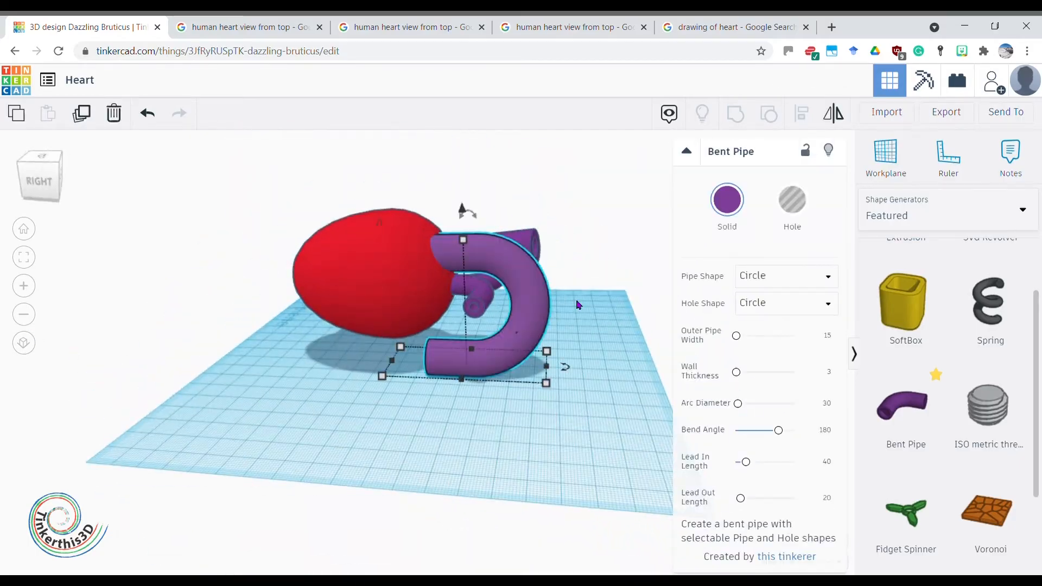
drag(480, 214, 467, 199)
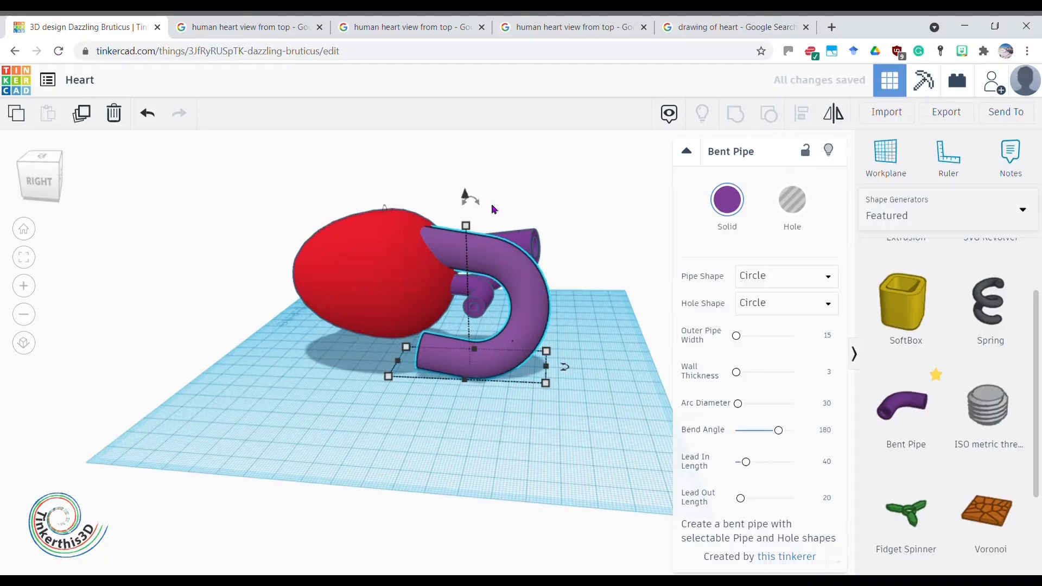
right_drag(465, 201, 495, 435)
Try an arc diameter of 40 on the arch pipe, but settle on 20.
click(753, 407)
click(822, 403)
text(40)
key(Return)
click(828, 403)
text(20)
key(Return)
mouse_move(517, 473)
right_down()
mouse_move(525, 439)
mouse_move(551, 463)
mouse_move(491, 415)
mouse_move(611, 453)
mouse_move(568, 482)
mouse_move(411, 380)
right_up()
Using the heart drawing as a guide, adjust the arch pipe so it curves over the forked vessel and down behind the egg.
click(733, 27)
click(81, 26)
right_drag(422, 428, 449, 410)
drag(409, 216, 419, 197)
right_drag(288, 396, 449, 521)
right_drag(532, 493, 551, 442)
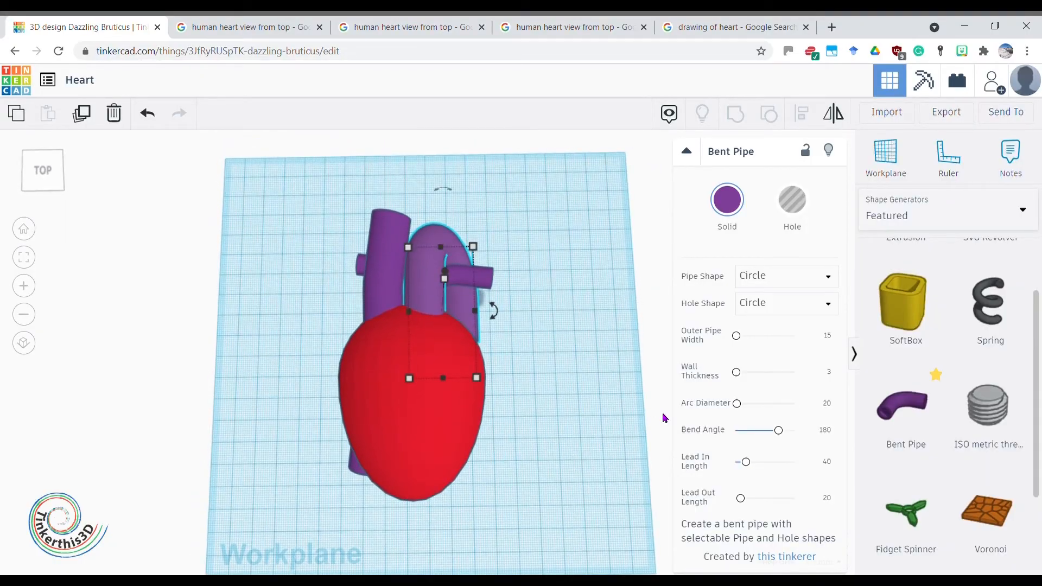
right_drag(535, 387, 510, 421)
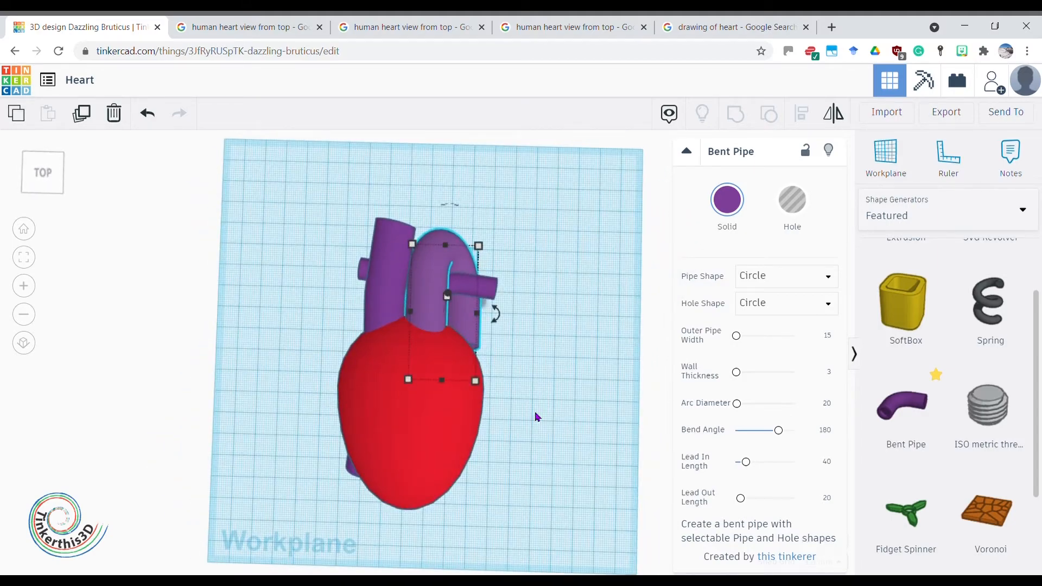
mouse_move(539, 415)
right_down()
mouse_move(435, 434)
mouse_move(235, 386)
mouse_move(433, 435)
mouse_move(438, 407)
mouse_move(512, 410)
mouse_move(559, 375)
mouse_move(405, 400)
mouse_move(288, 394)
mouse_move(379, 391)
mouse_move(531, 22)
right_up()
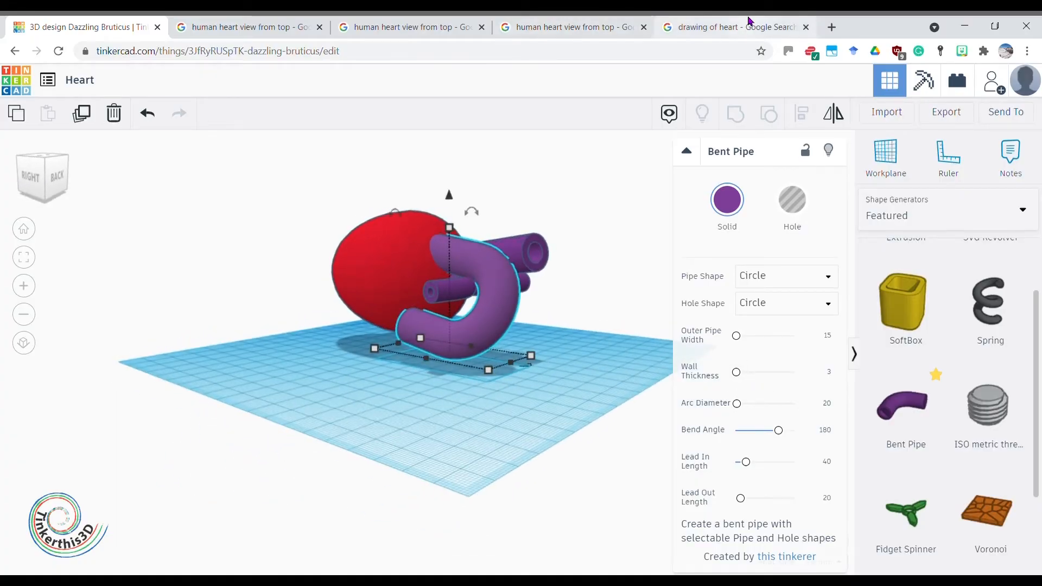
After checking the aorta's branches in the heart drawing, add another bent pipe and place it on the workplane beside the egg.
click(726, 30)
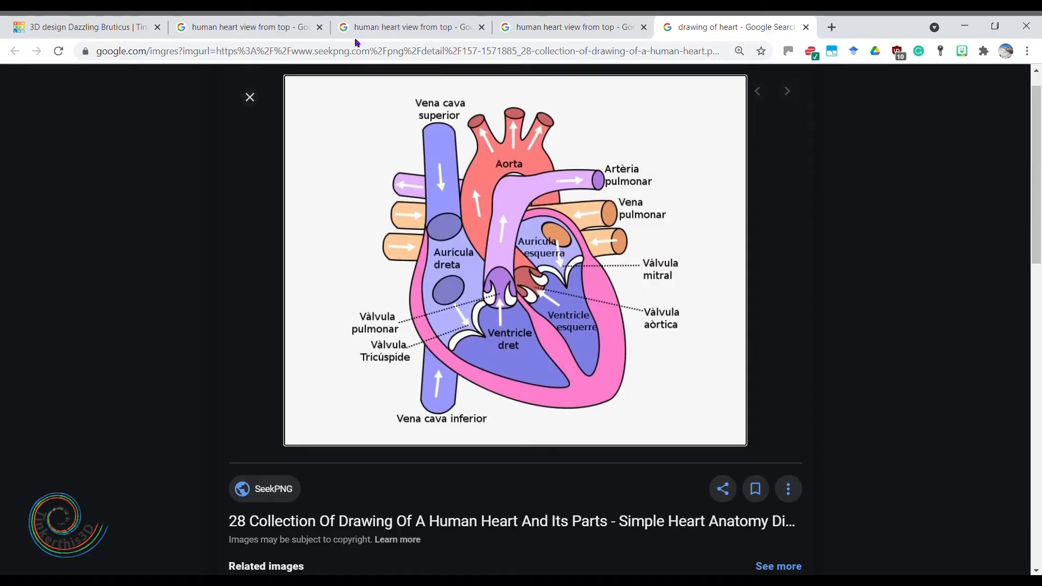
click(119, 22)
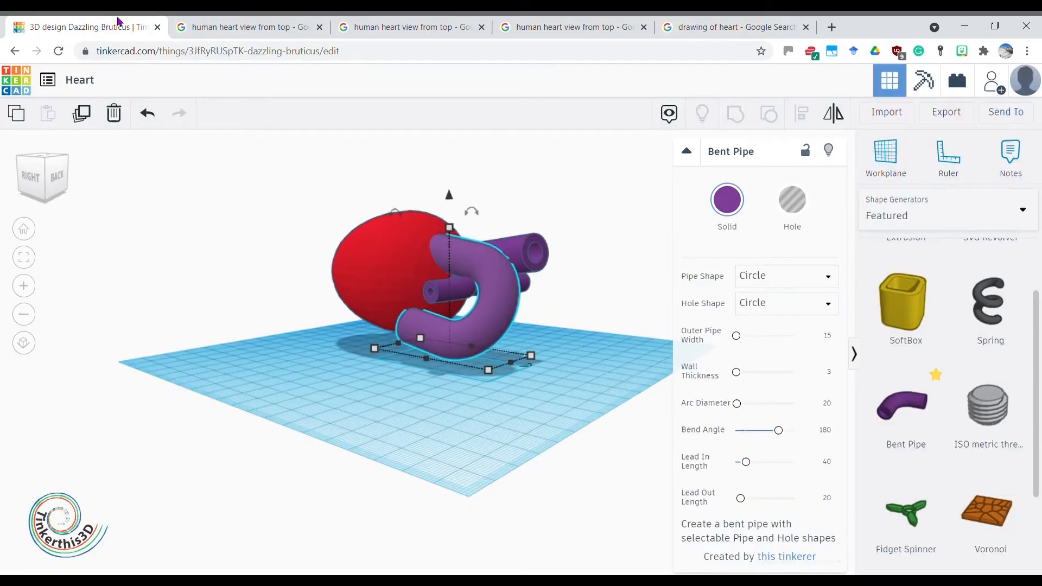
drag(916, 423, 456, 438)
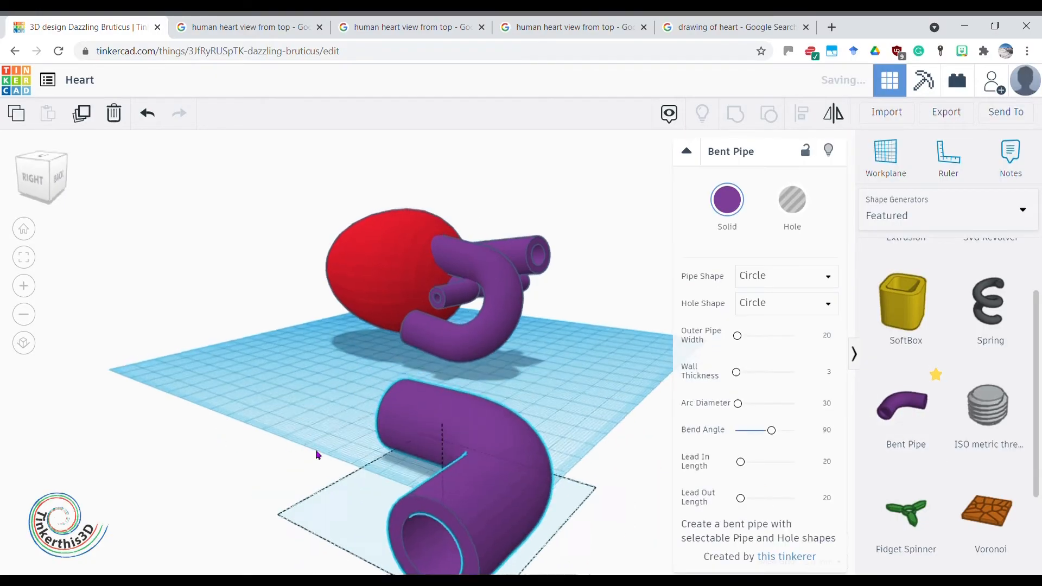
right_drag(318, 455, 582, 474)
right_drag(585, 353, 548, 375)
drag(615, 263, 548, 418)
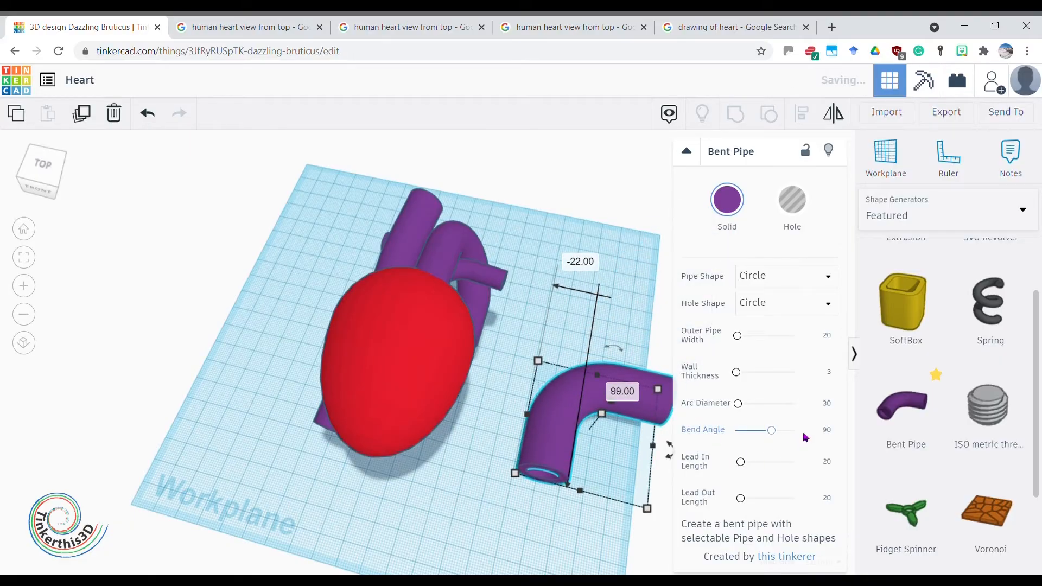
Turn the new pipe into a thin straight branch with bend angle 0, outer pipe width 6 and wall thickness 2.
click(827, 432)
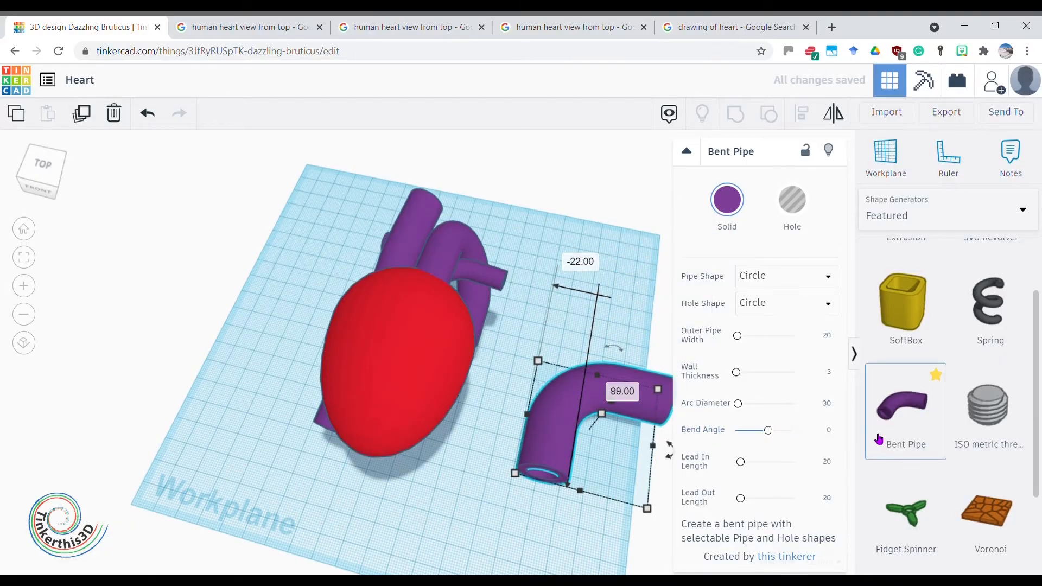
click(829, 336)
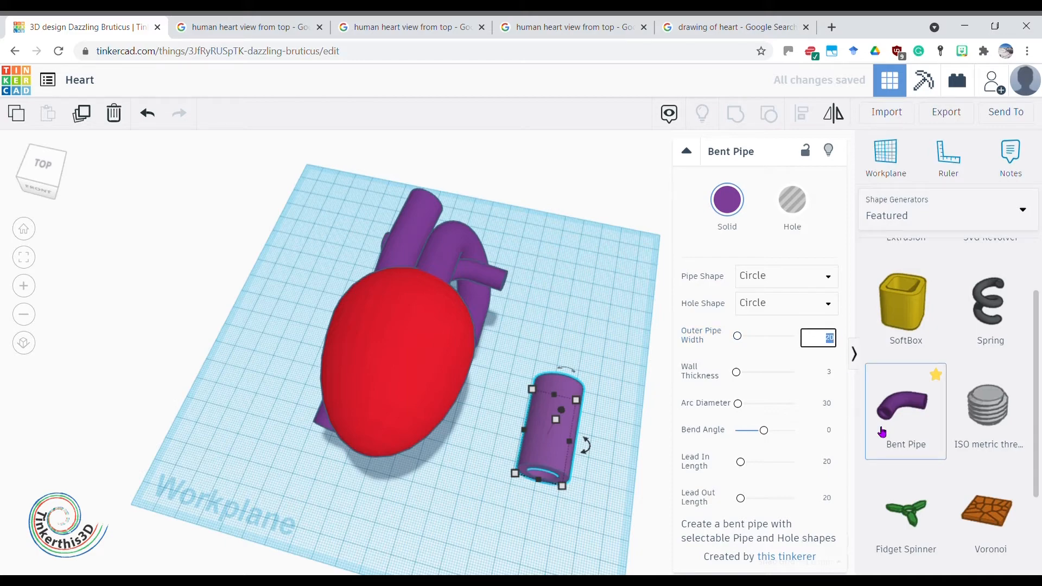
text(10)
key(Return)
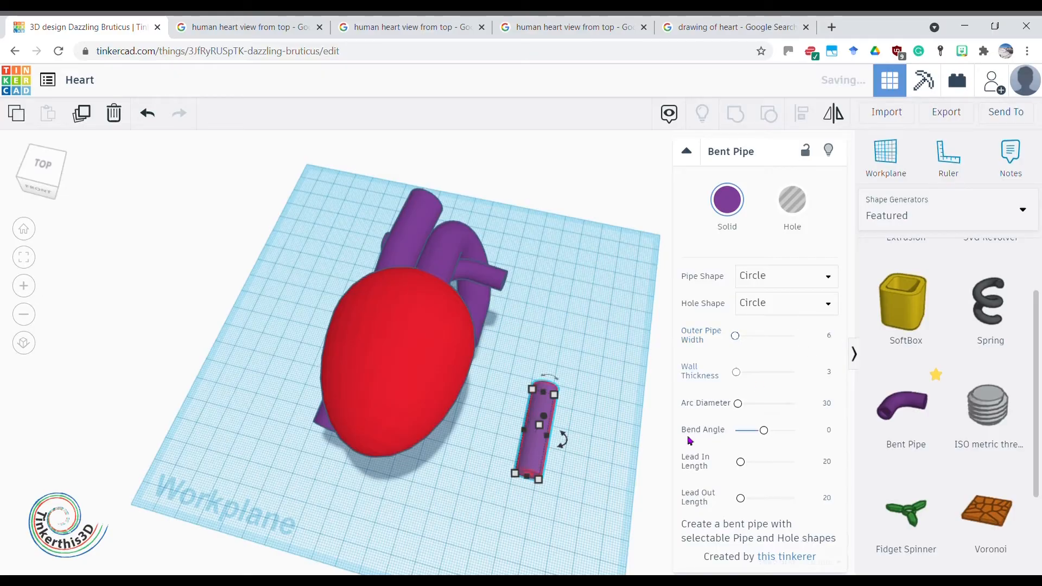
right_drag(565, 507, 644, 375)
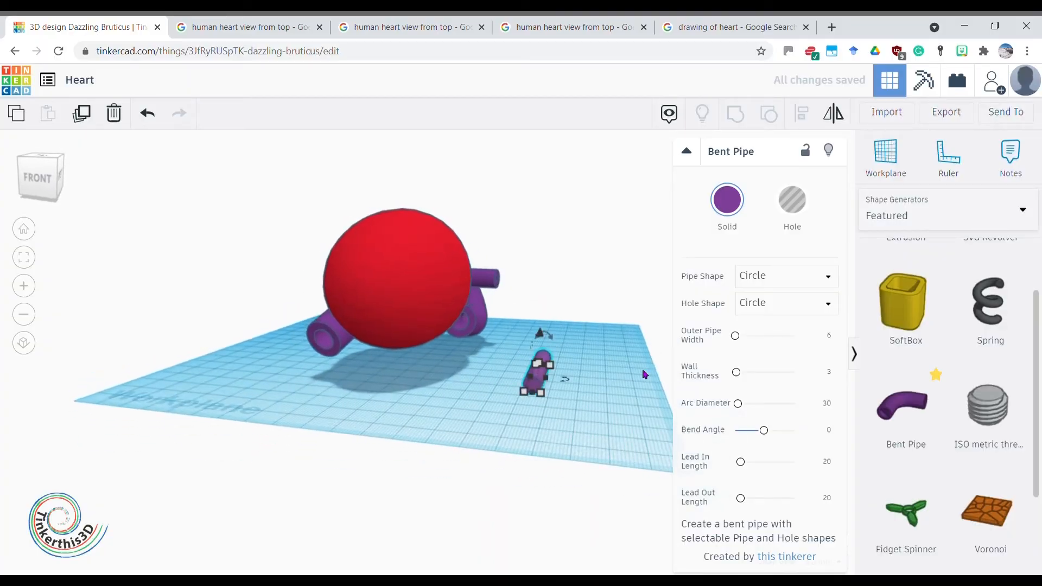
click(586, 416)
right_drag(568, 412, 541, 362)
click(540, 362)
right_drag(610, 379, 614, 421)
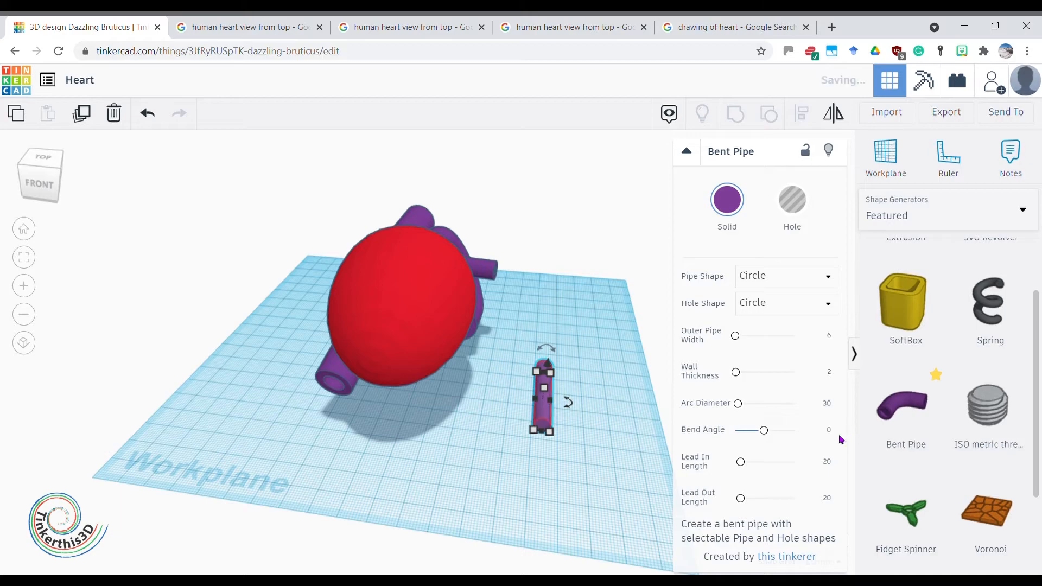
Move the thin branch pipe in front of the aorta arch and raise it toward the arch, undoing the first misplaced move.
right_drag(541, 453, 316, 345)
drag(309, 355, 358, 414)
key(ctrl+z)
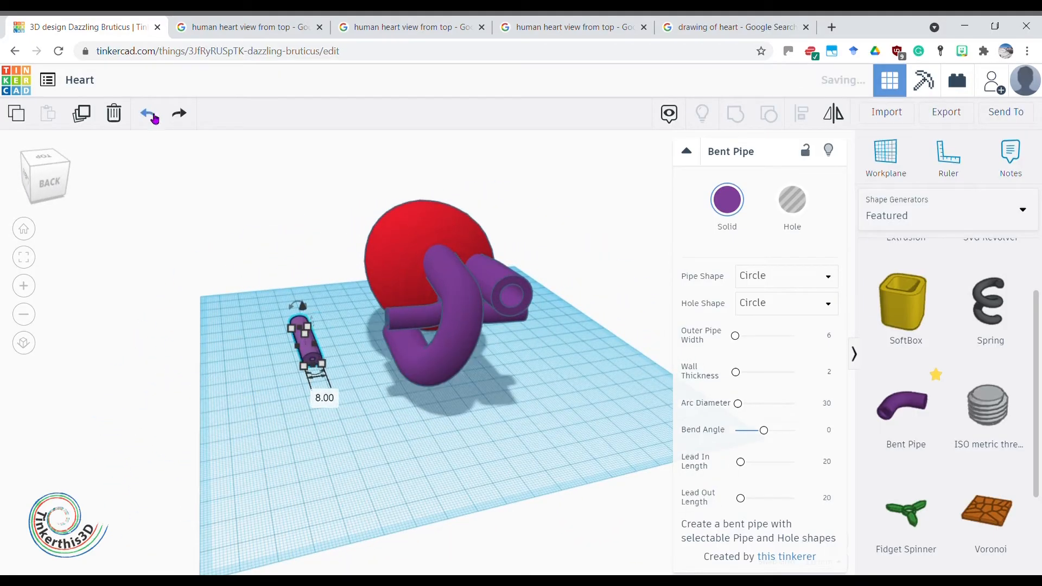
drag(310, 359, 487, 474)
right_drag(487, 474, 491, 444)
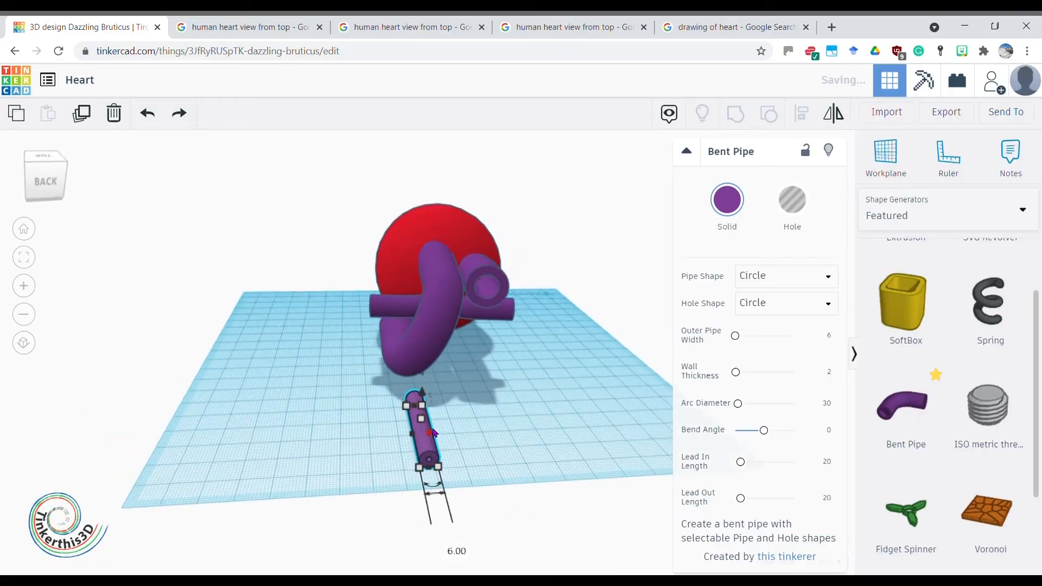
drag(425, 401, 434, 326)
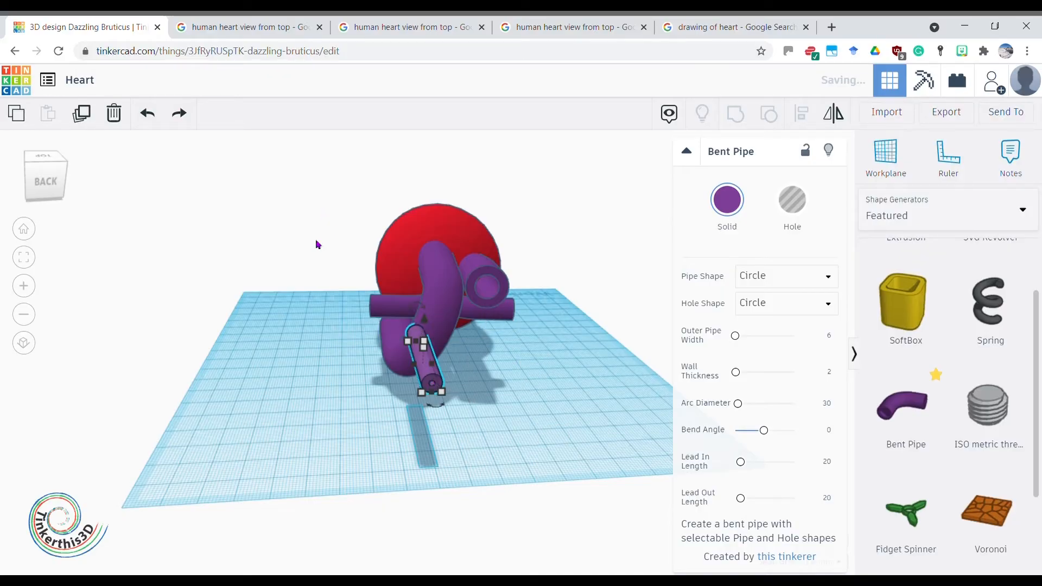
Slide the thin branch pipe sideways so it lines up with the outer curve of the aorta arch.
right_drag(349, 413, 319, 450)
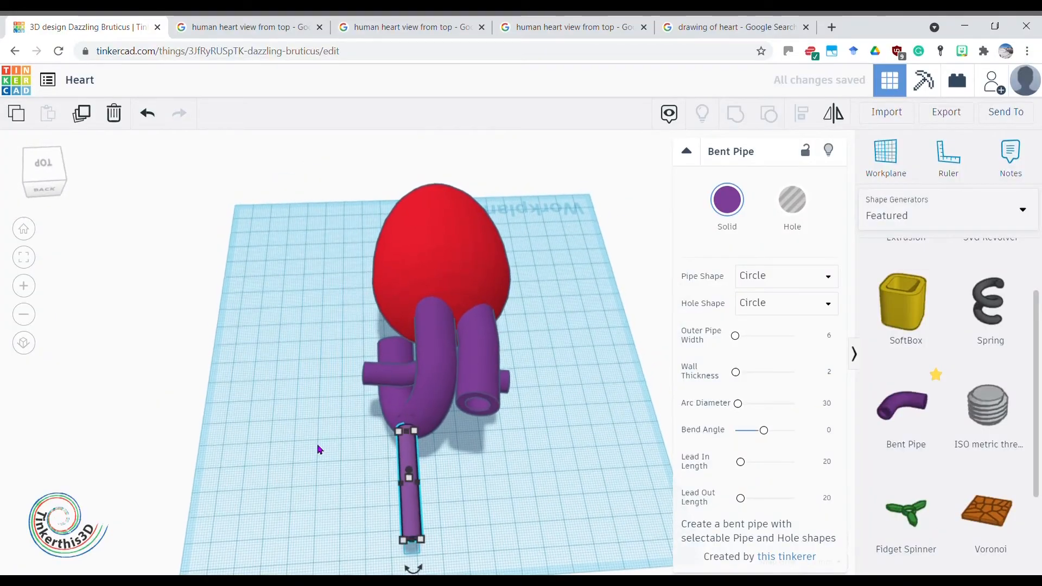
right_drag(449, 528, 366, 354)
scroll(562, 346, up, 2)
drag(366, 355, 393, 357)
right_drag(386, 400, 646, 342)
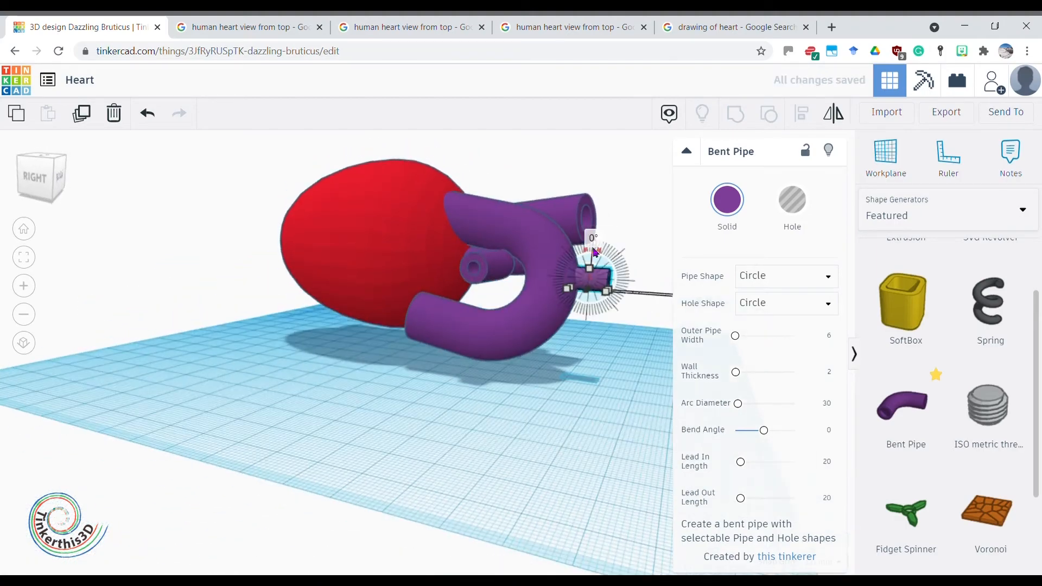
Raise the thin branch to the upper part of the arch and tilt it by -14° so it points outward.
drag(589, 242, 589, 235)
right_drag(616, 353, 436, 388)
drag(410, 243, 410, 207)
drag(409, 254, 421, 252)
right_drag(292, 316, 564, 369)
drag(603, 220, 593, 218)
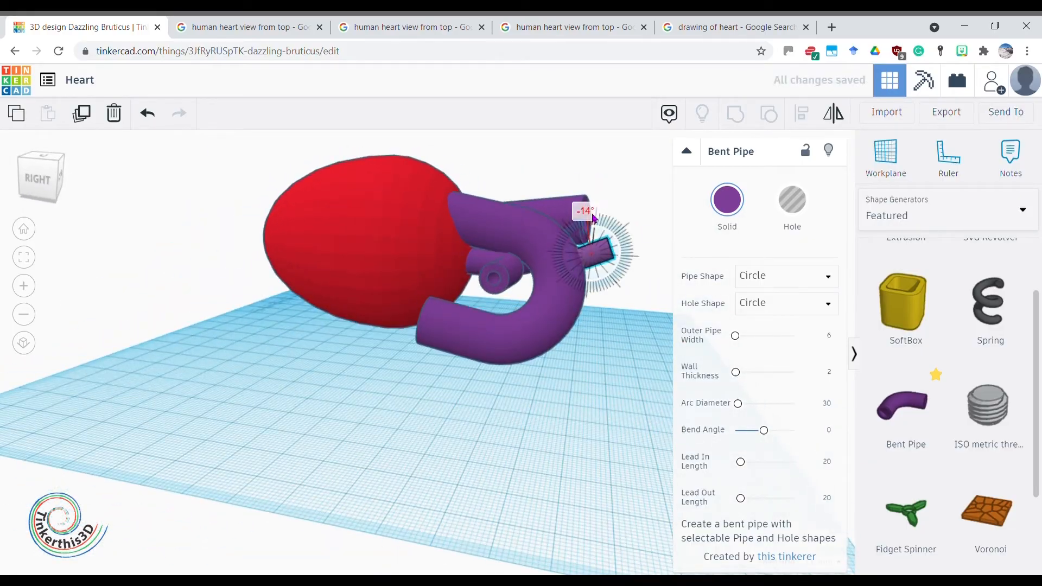
Try nudging the tilted branch sideways on the arch and undo the move.
right_drag(608, 439, 594, 491)
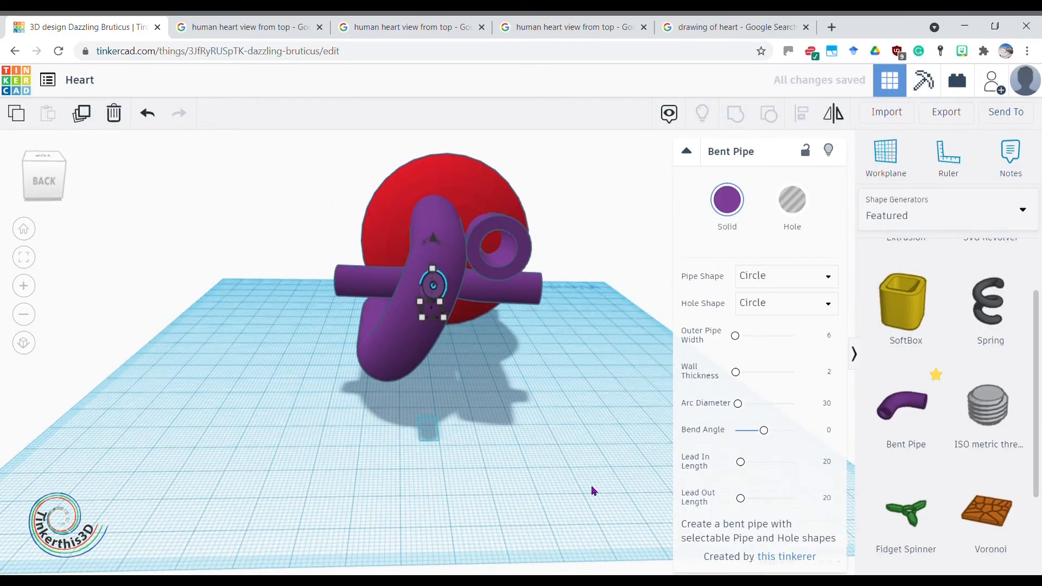
click(514, 482)
right_drag(514, 482, 505, 456)
click(147, 114)
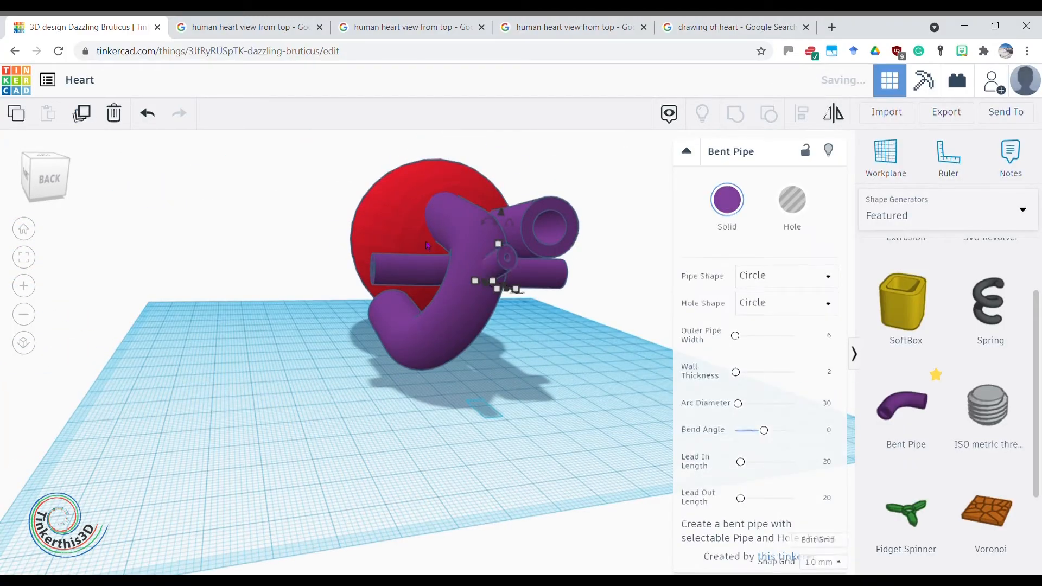
mouse_move(507, 260)
mouse_down()
mouse_move(496, 278)
mouse_move(503, 261)
mouse_up()
click(154, 117)
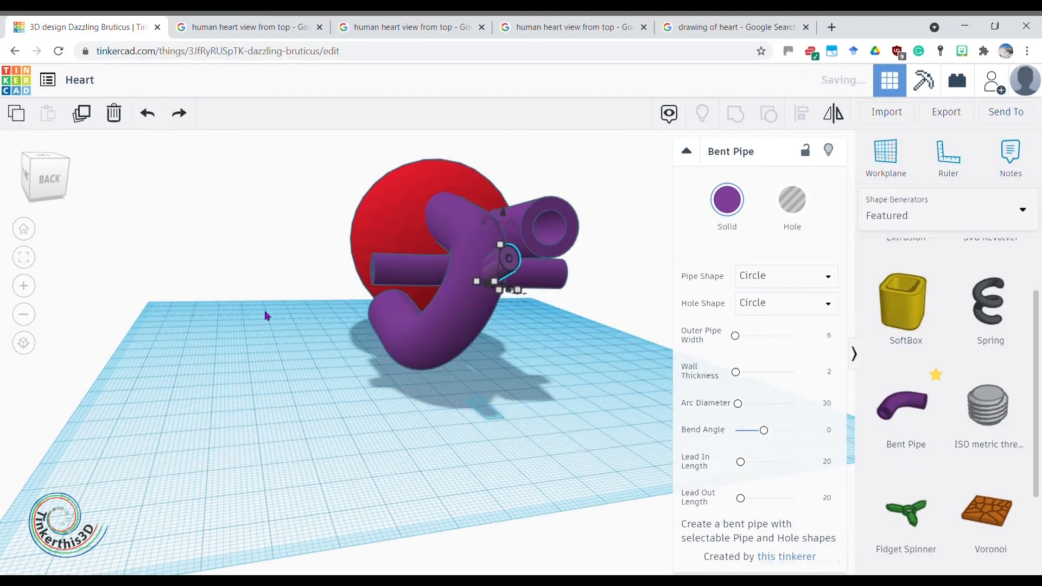
Settle the first branch into the arch and add two more thin branches fanned out along its outer curve.
drag(498, 214, 498, 233)
right_drag(502, 244, 608, 299)
drag(605, 294, 640, 317)
right_drag(607, 524, 431, 408)
mouse_move(563, 322)
right_down()
mouse_move(589, 380)
mouse_move(566, 426)
mouse_move(581, 326)
right_up()
click(515, 448)
right_drag(440, 462, 188, 410)
right_drag(523, 489, 275, 423)
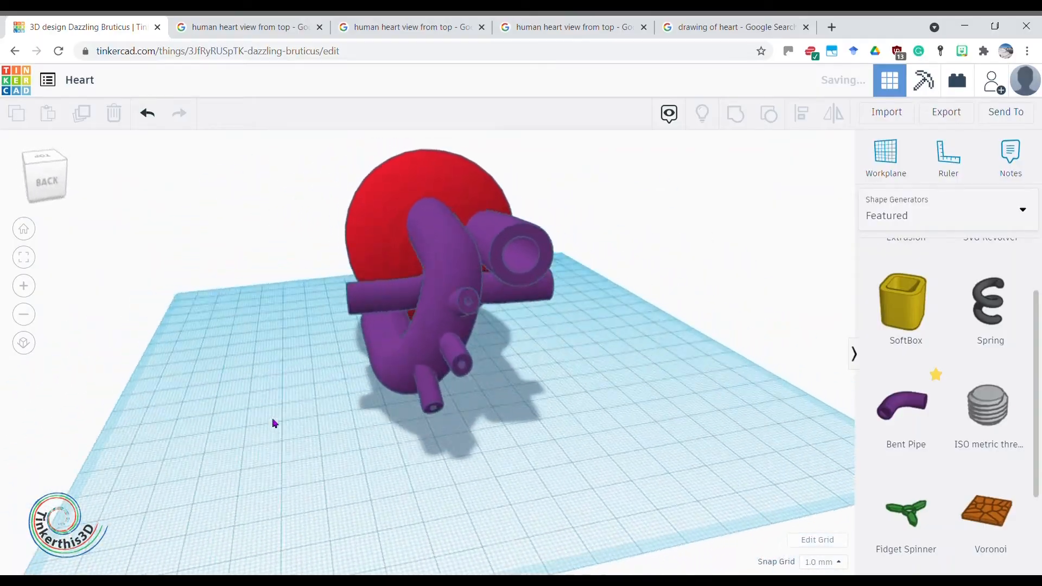
Compare the model from several sides with the heart drawing and the realistic heart pictures to find the missing vessels.
right_drag(373, 414, 301, 409)
right_drag(441, 476, 592, 475)
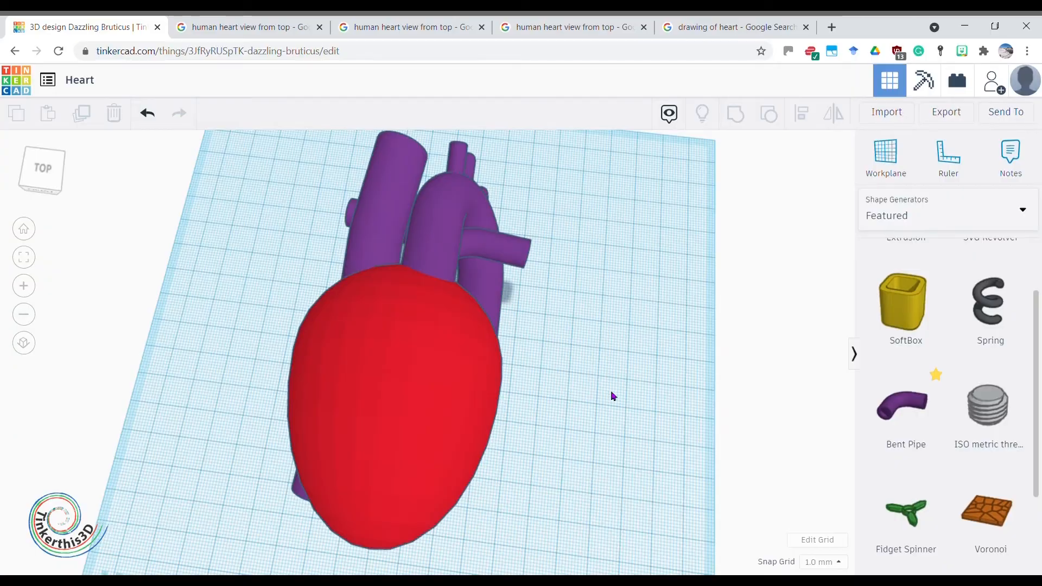
mouse_move(617, 393)
right_down()
mouse_move(668, 337)
mouse_move(619, 412)
mouse_move(614, 455)
mouse_move(628, 442)
right_up()
click(727, 28)
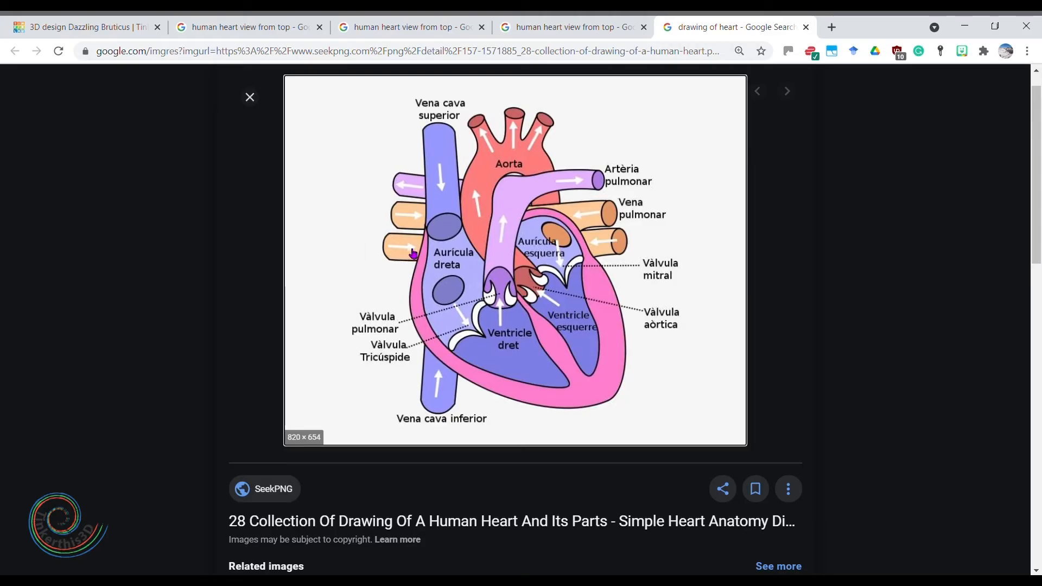
click(525, 25)
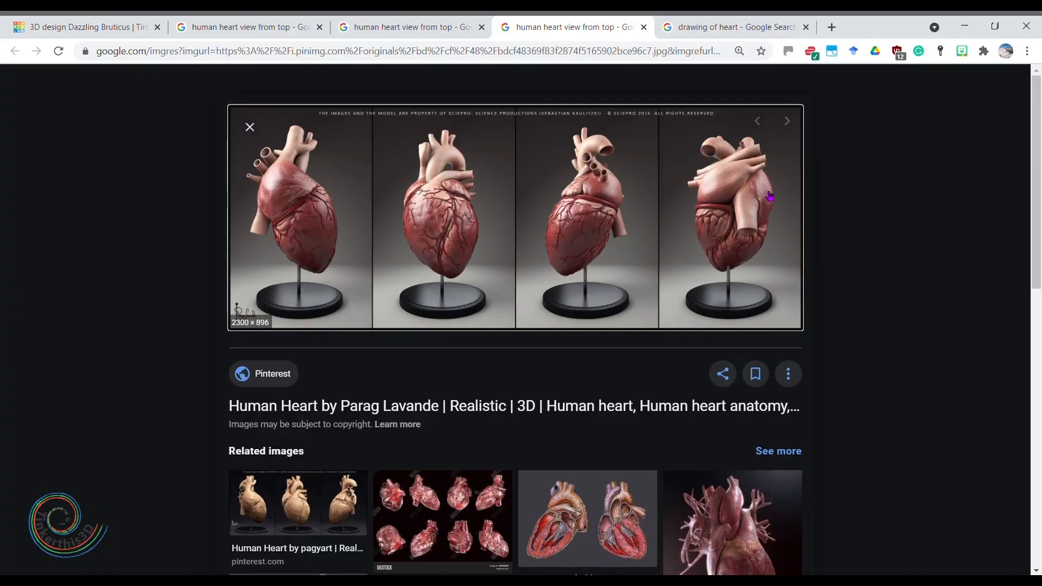
click(762, 21)
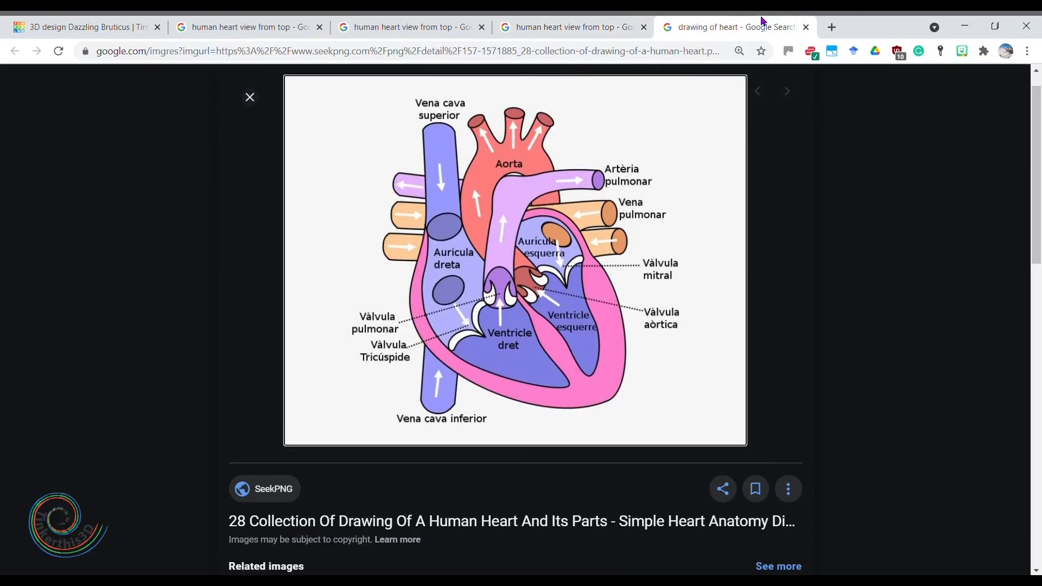
click(96, 24)
right_drag(521, 216, 644, 331)
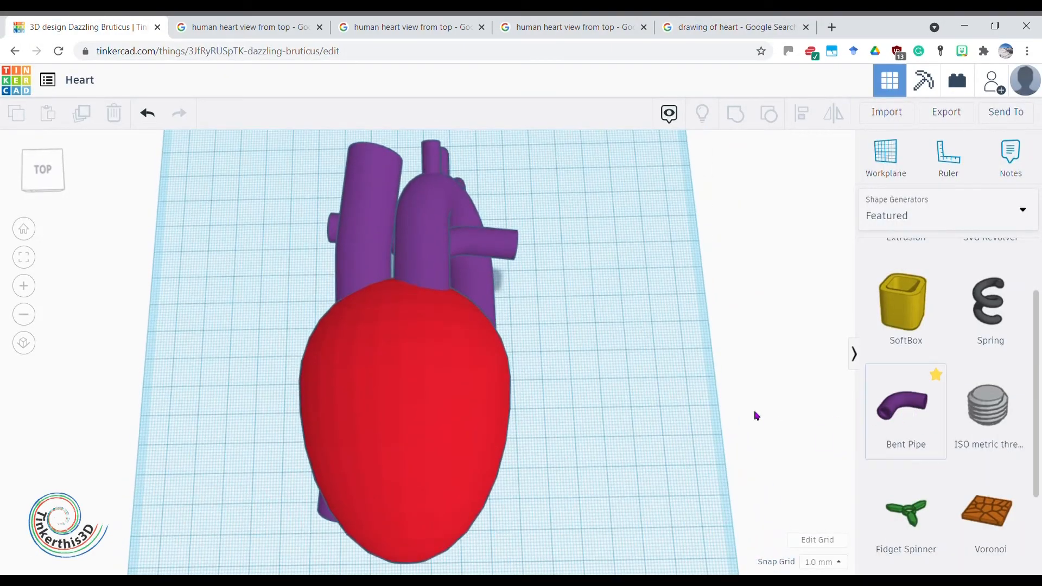
right_drag(363, 334, 134, 259)
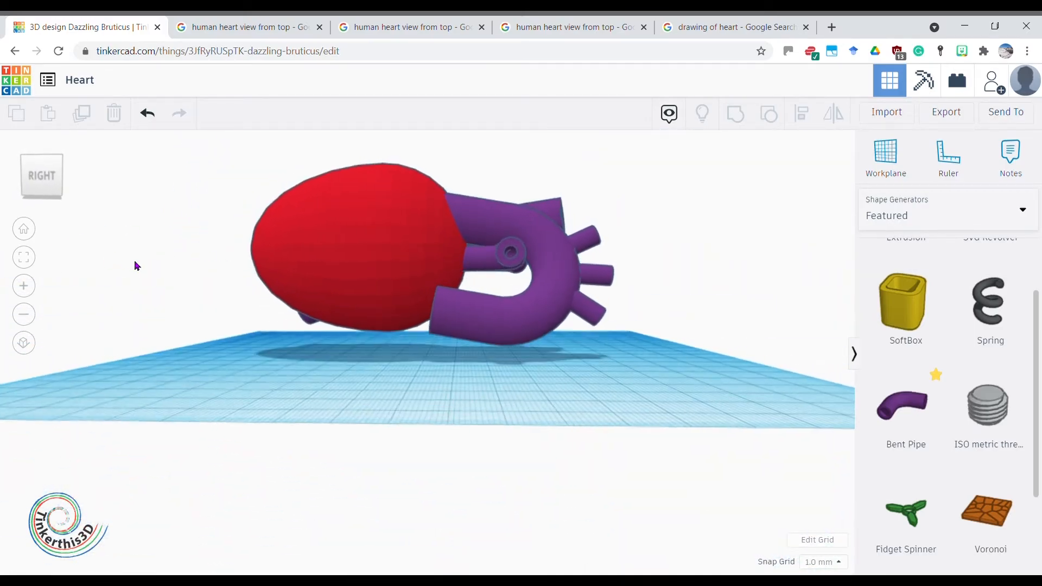
Add a bent pipe with bend angle 20, lead-in and lead-out lengths 10, outer pipe width 8 and wall thickness 2.
drag(683, 408, 429, 403)
right_drag(169, 383, 834, 477)
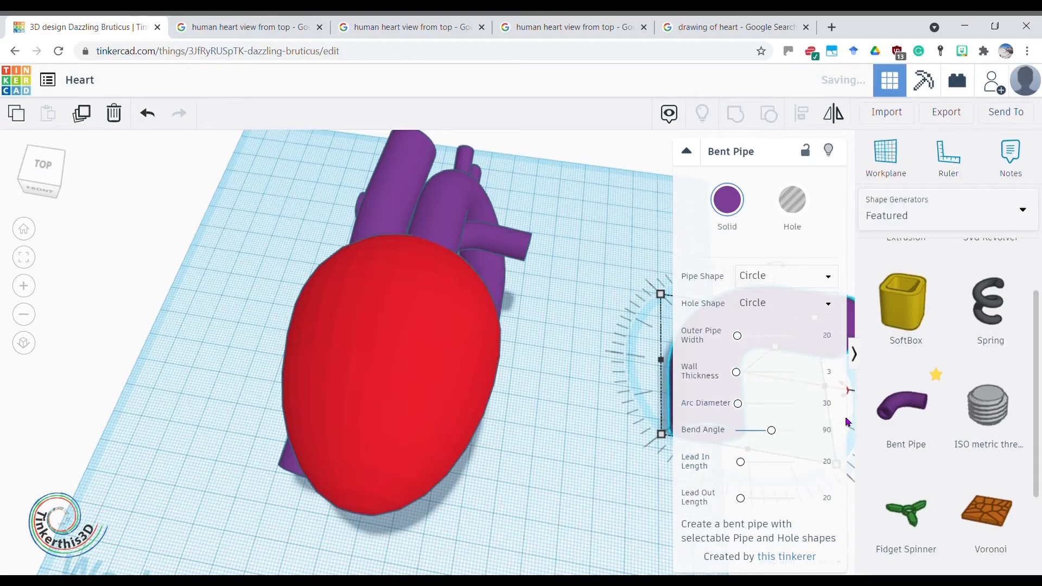
click(828, 431)
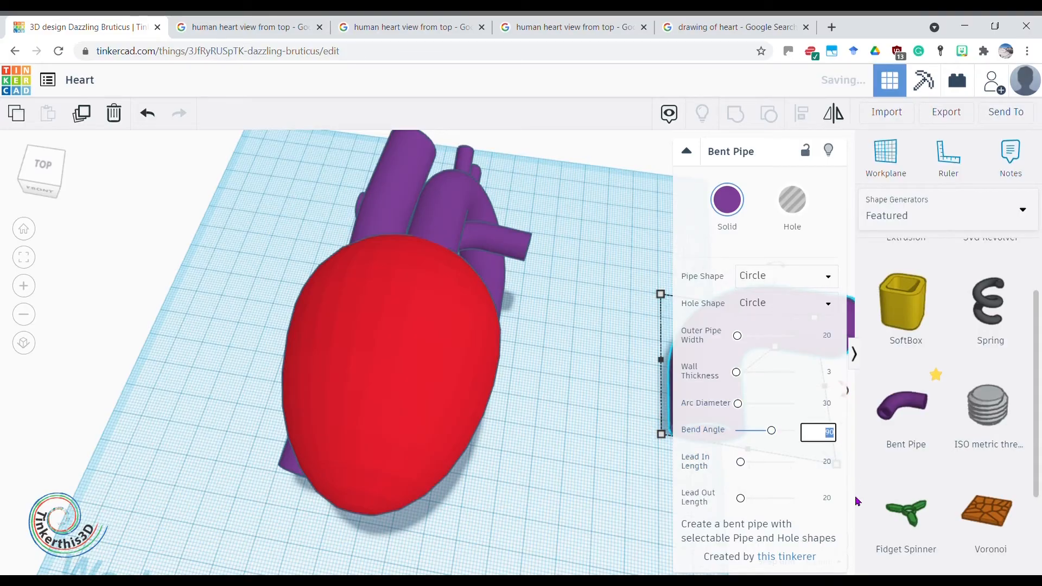
key(Return)
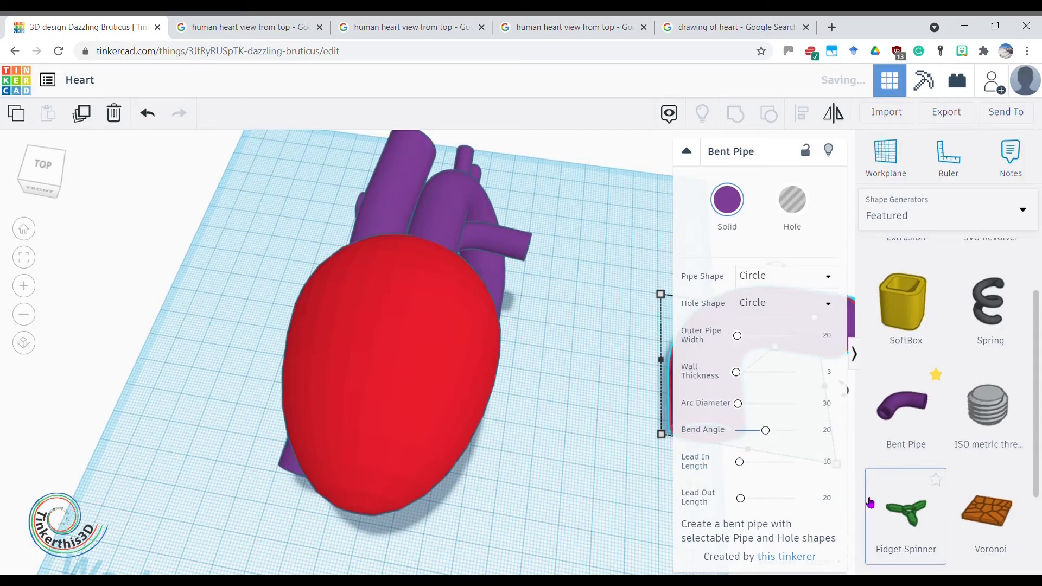
click(829, 500)
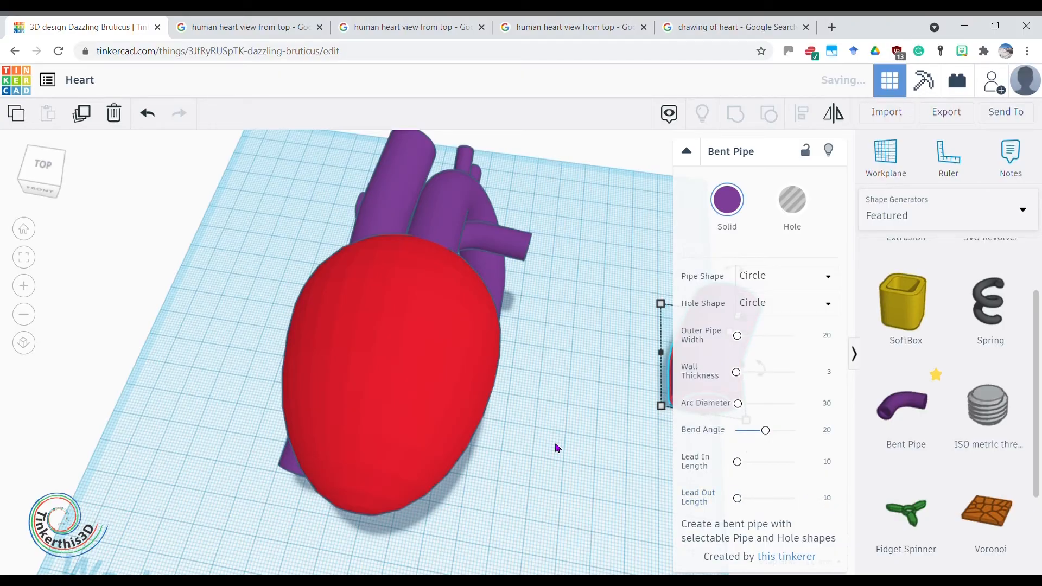
click(829, 336)
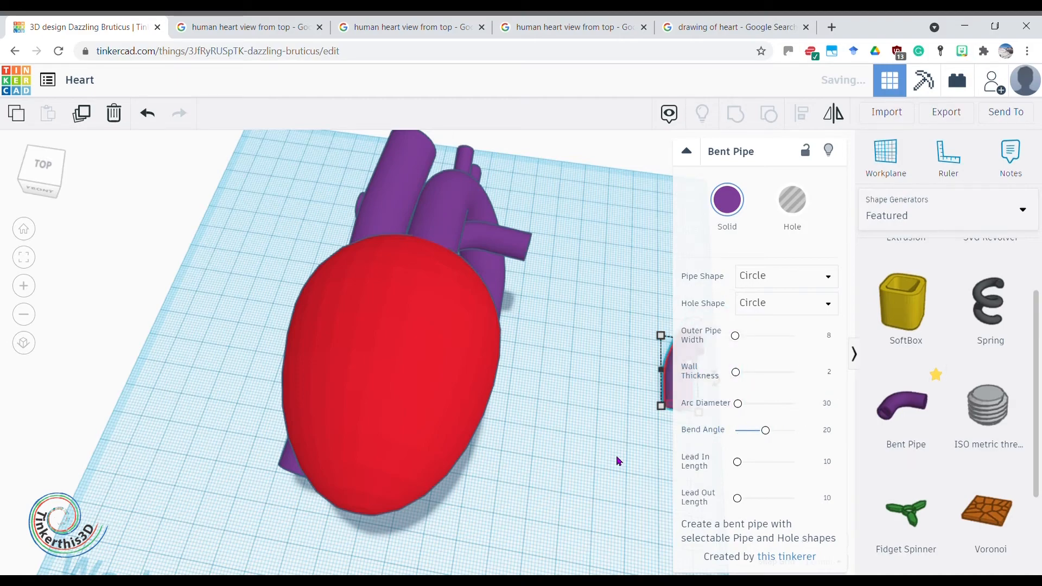
Move the small bent pipe closer to the egg and check the pulmonary veins in the heart drawing.
click(624, 442)
click(673, 400)
drag(673, 400, 572, 393)
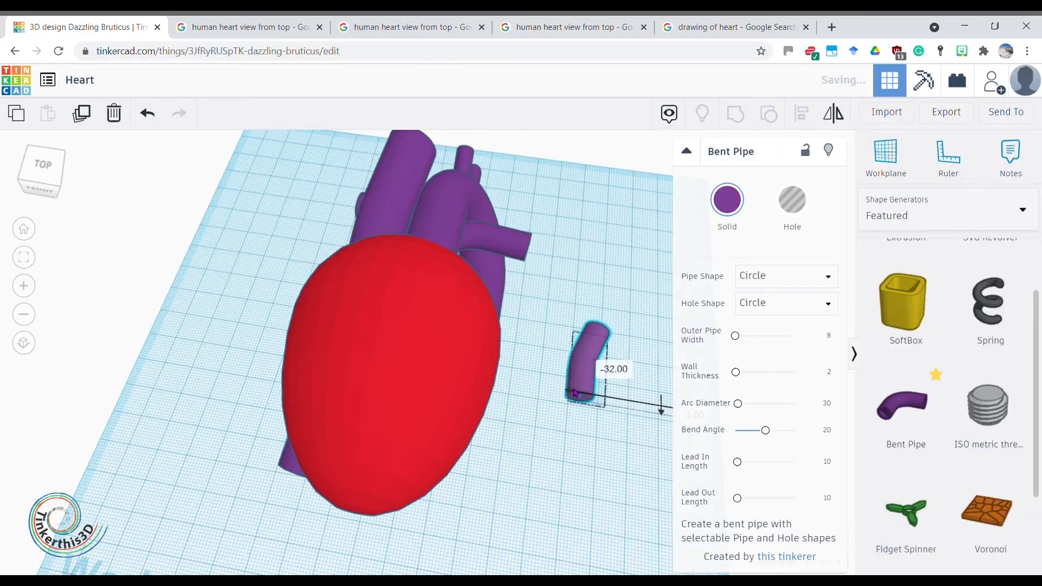
click(592, 485)
mouse_move(592, 485)
right_down()
mouse_move(537, 435)
mouse_move(487, 421)
mouse_move(340, 428)
mouse_move(354, 440)
right_up()
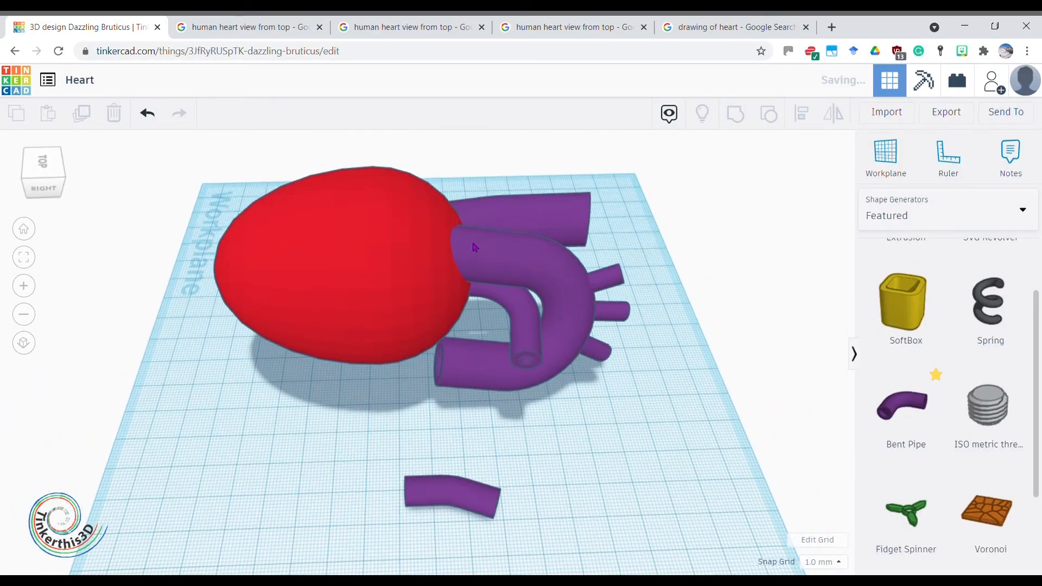
click(711, 26)
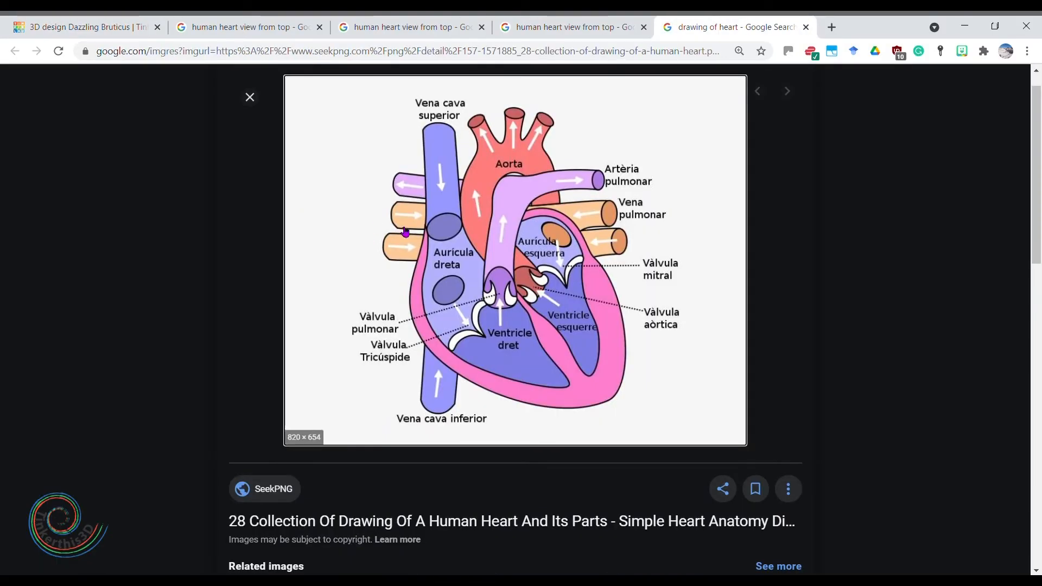
click(79, 22)
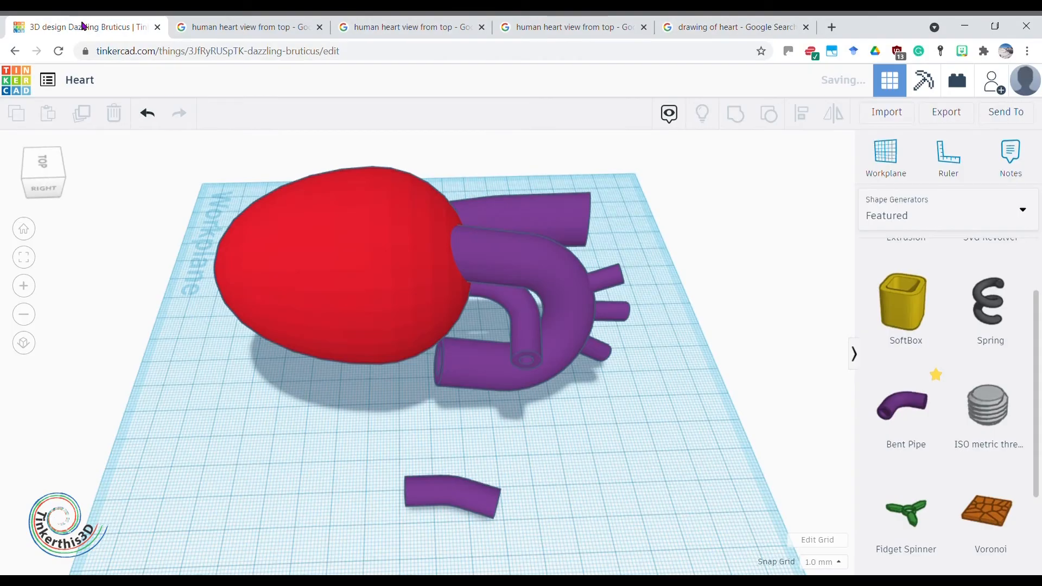
Turn the small bent pipe to point outward, move it to the egg's side near the aorta and raise it.
right_drag(475, 543, 431, 485)
click(353, 417)
drag(326, 429, 397, 274)
right_drag(396, 274, 413, 326)
drag(432, 264, 447, 267)
drag(444, 220, 446, 245)
right_drag(575, 434, 273, 161)
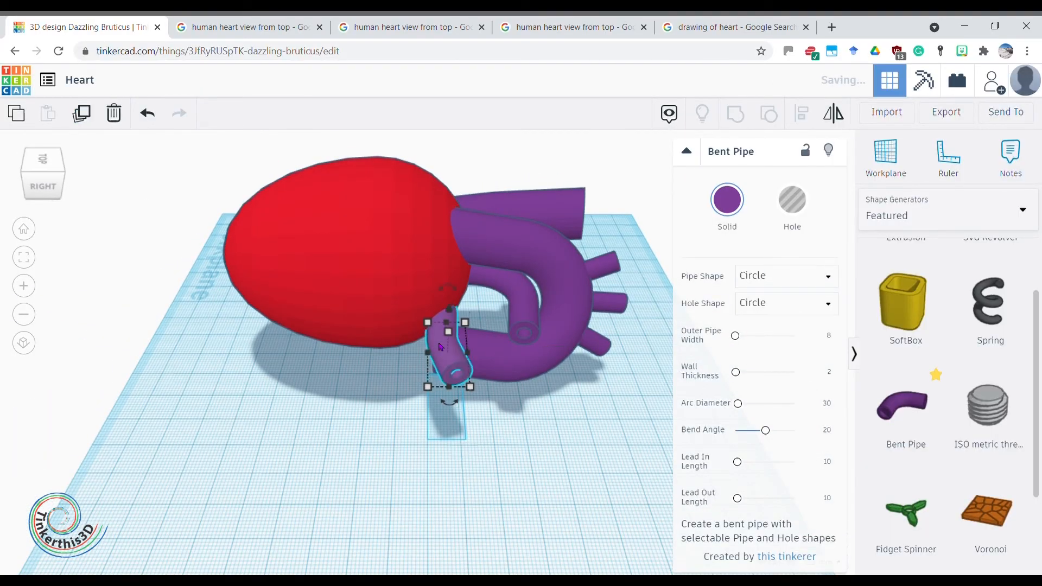
Adjust the vein pipe against the egg's side and check the placement of the paired veins in the heart drawing.
right_drag(441, 348, 471, 361)
drag(468, 358, 435, 372)
right_drag(469, 404, 587, 478)
mouse_move(567, 429)
right_down()
mouse_move(559, 458)
mouse_move(566, 433)
mouse_move(500, 341)
mouse_move(766, 21)
right_up()
click(733, 26)
click(87, 27)
Place two pulmonary vein pipes on the egg's opposite side, duplicating the one with bend angle -10.
right_drag(532, 492, 517, 336)
click(516, 335)
drag(517, 336, 315, 384)
click(539, 389)
click(82, 113)
drag(529, 379, 326, 357)
right_drag(326, 357, 393, 489)
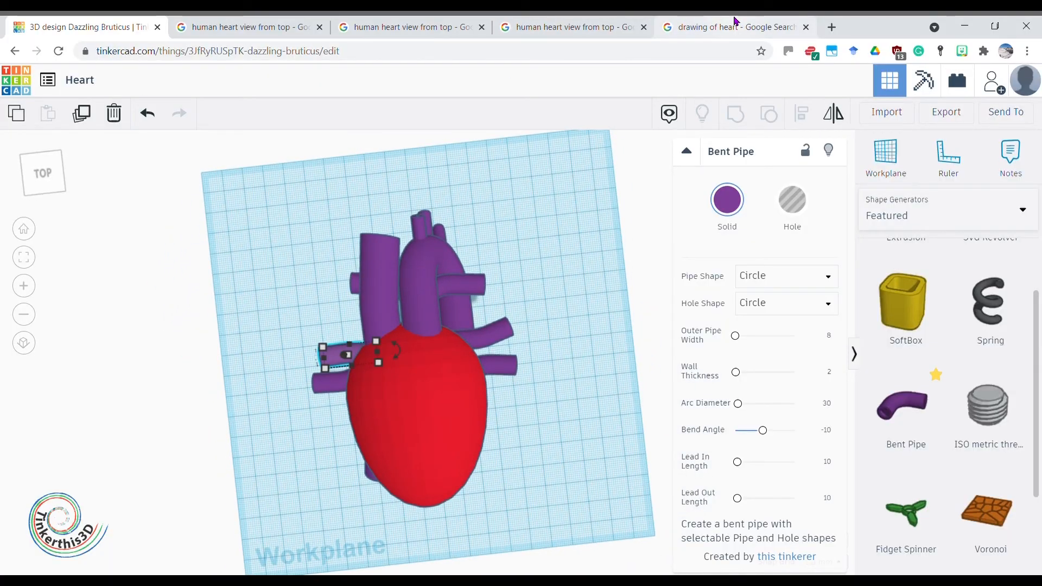
After a last check of the heart drawing, group the egg and all vessels and colour the group solid red.
click(736, 24)
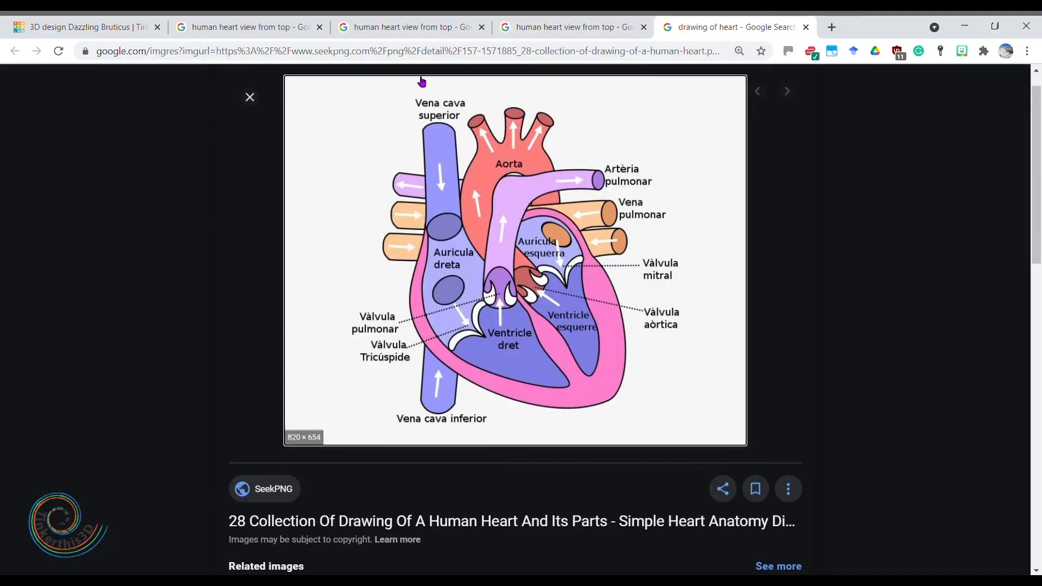
click(114, 21)
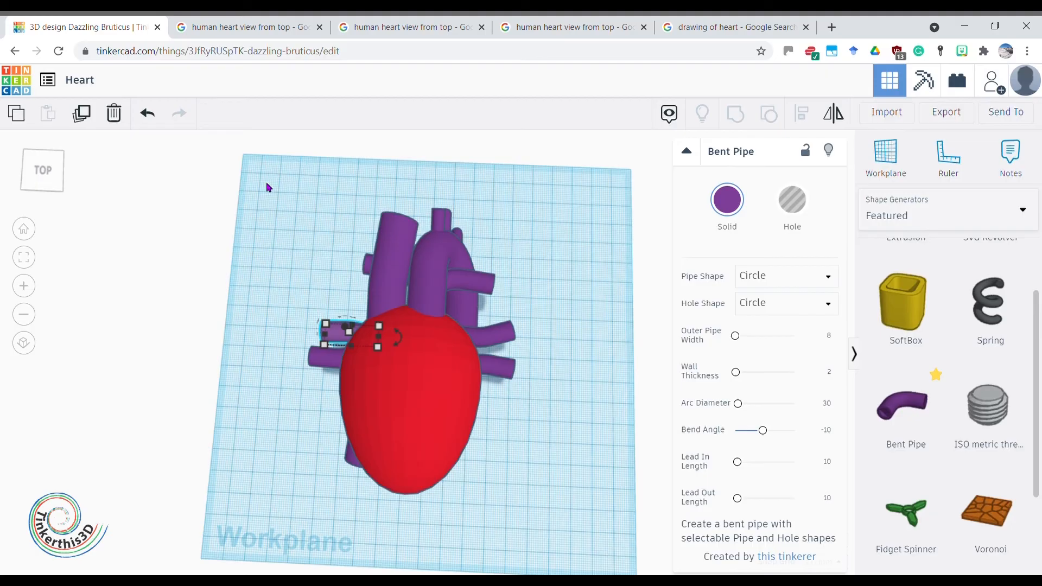
drag(450, 434, 572, 545)
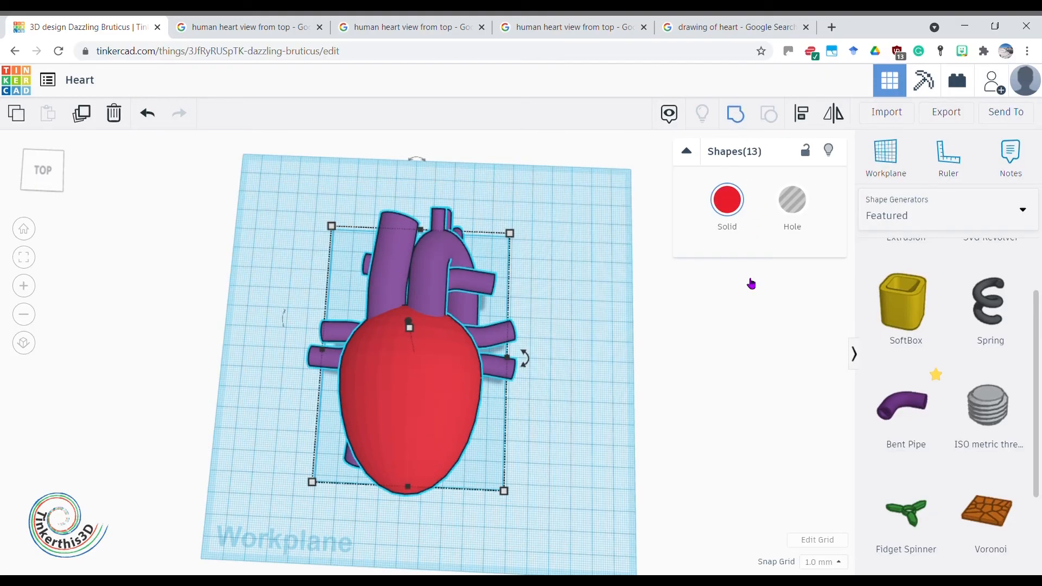
key(ctrl+g)
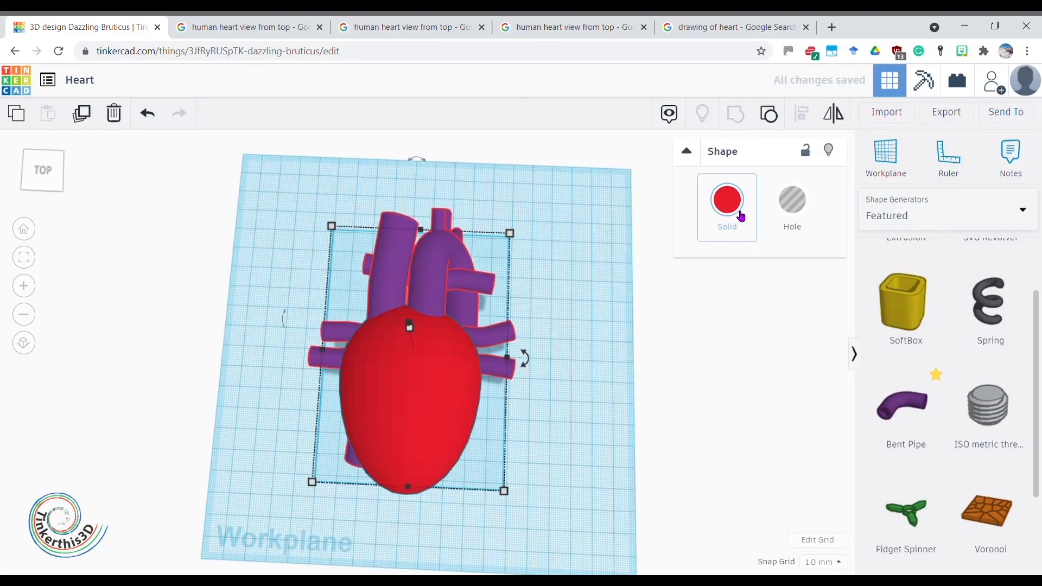
click(740, 209)
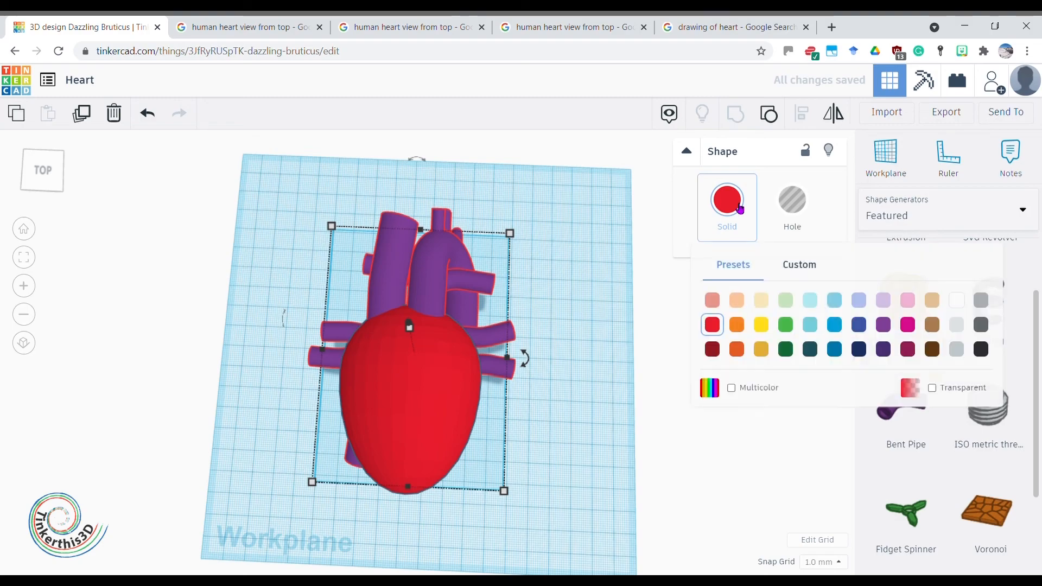
click(713, 324)
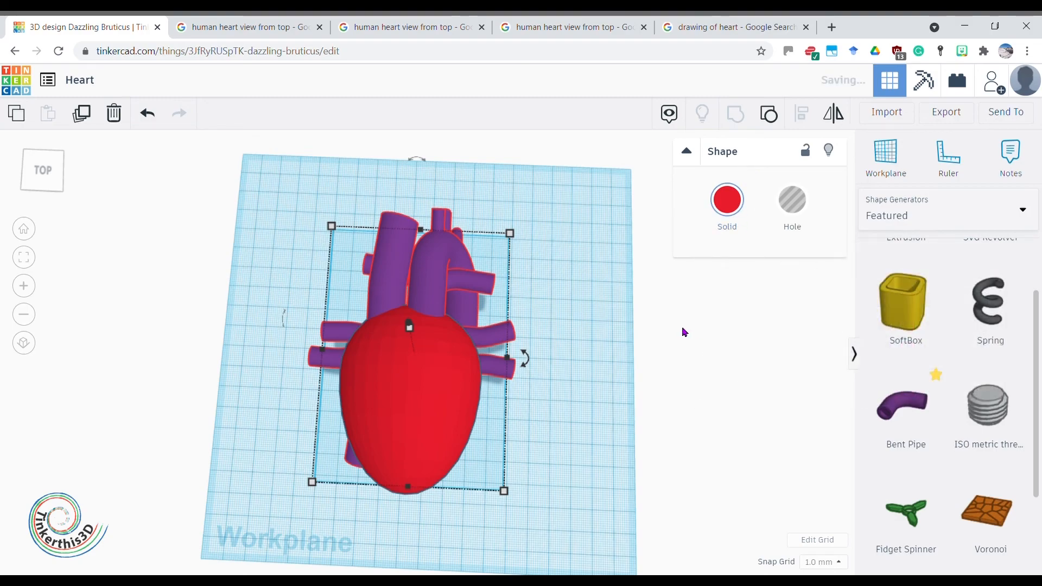
right_drag(543, 304, 539, 465)
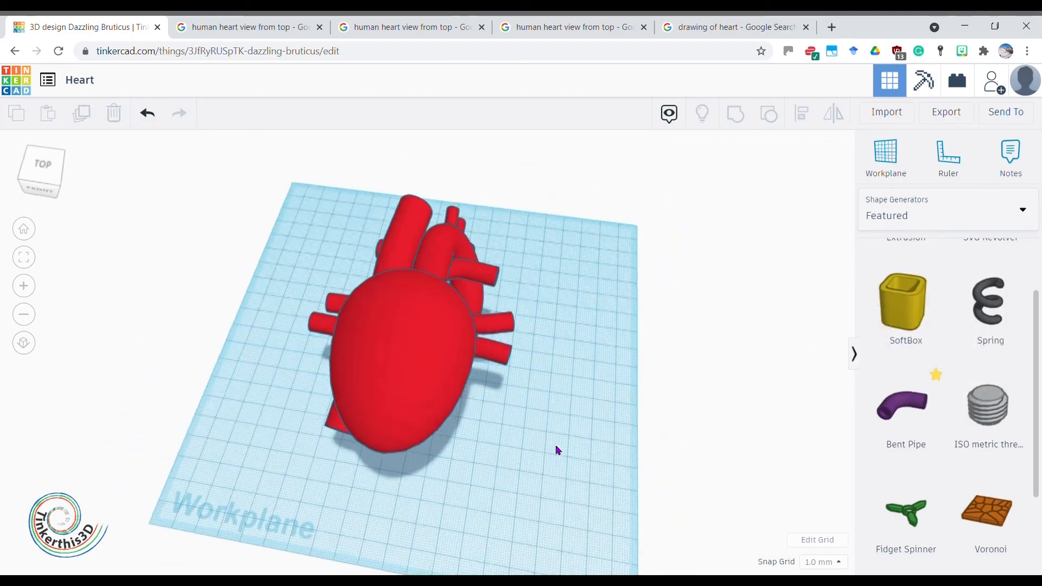
Rotate the grouped heart 90° so it stands upright with the vessels pointing up.
click(466, 416)
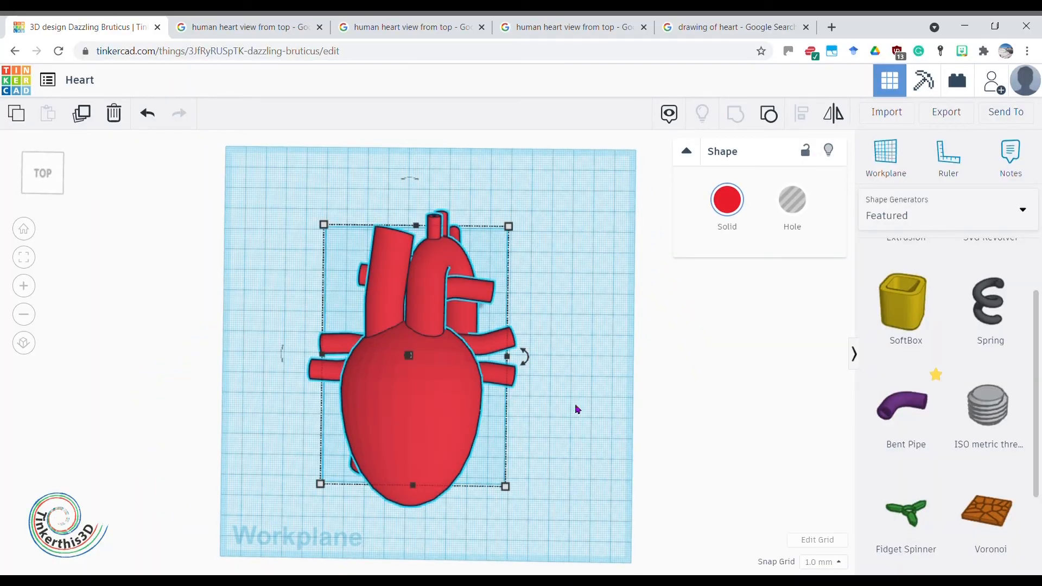
right_drag(564, 430, 267, 394)
right_drag(290, 348, 415, 202)
drag(419, 201, 258, 294)
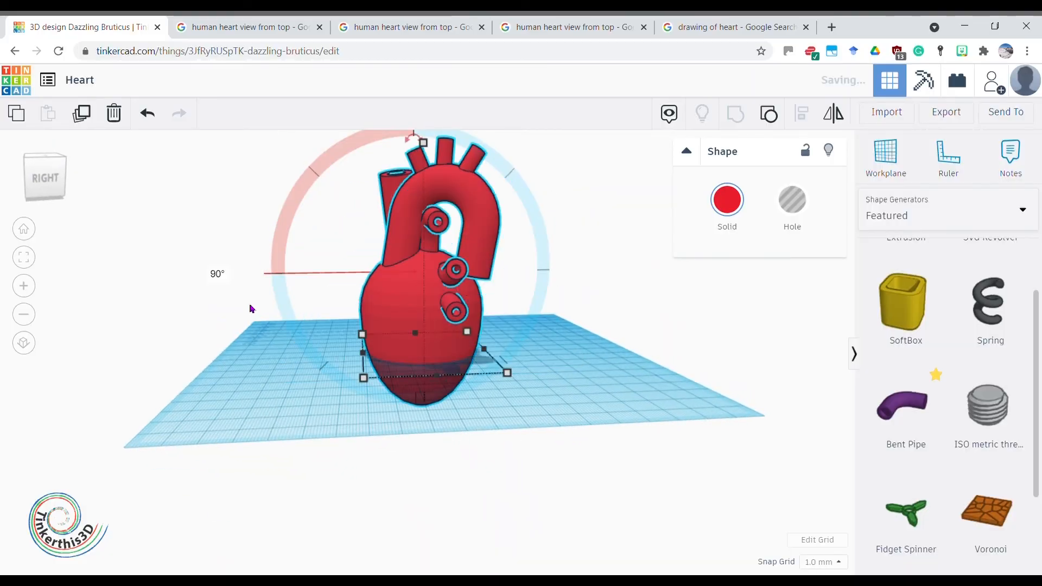
right_drag(184, 378, 462, 389)
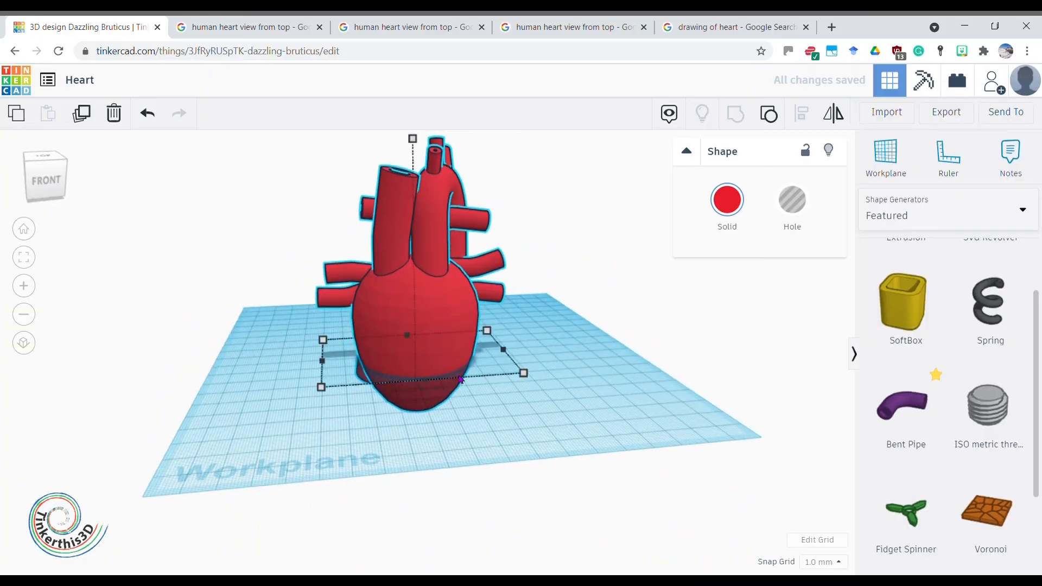
Tilt the upright heart sideways as seen from the front and raise it above the workplane.
scroll(481, 315, down, 2)
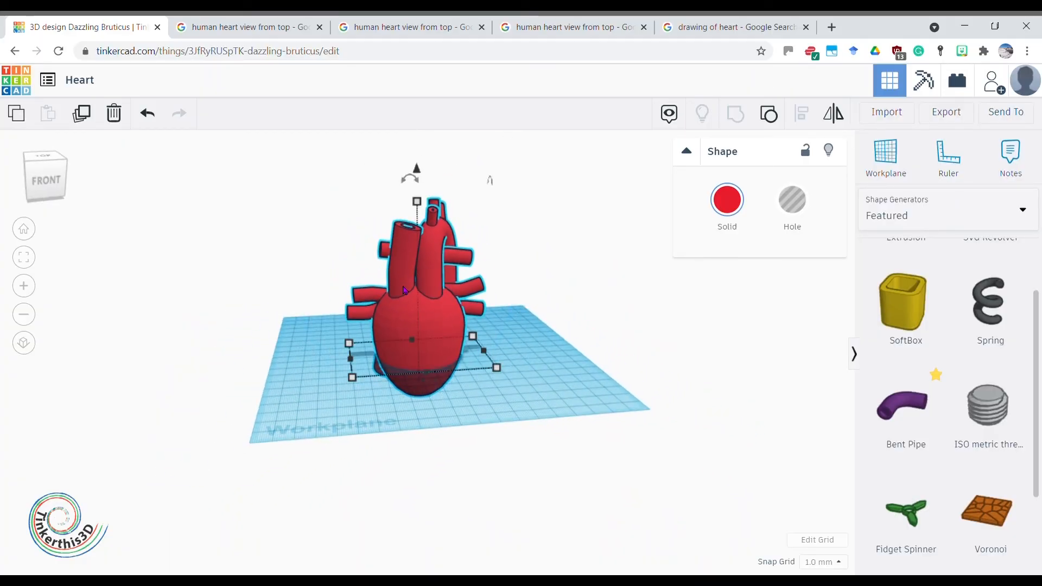
drag(409, 179, 358, 169)
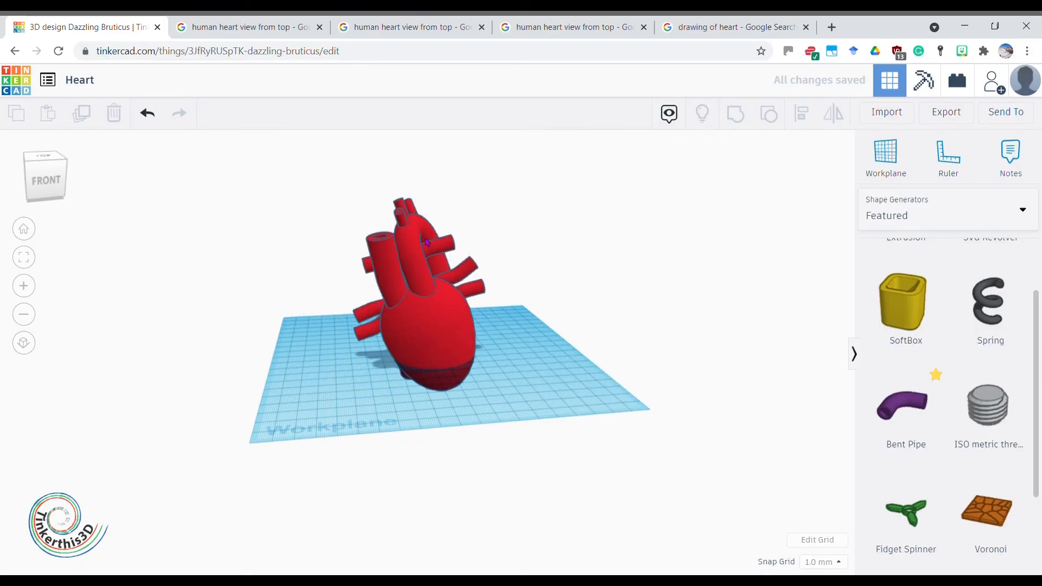
drag(422, 173, 417, 119)
click(490, 387)
right_drag(376, 398, 457, 385)
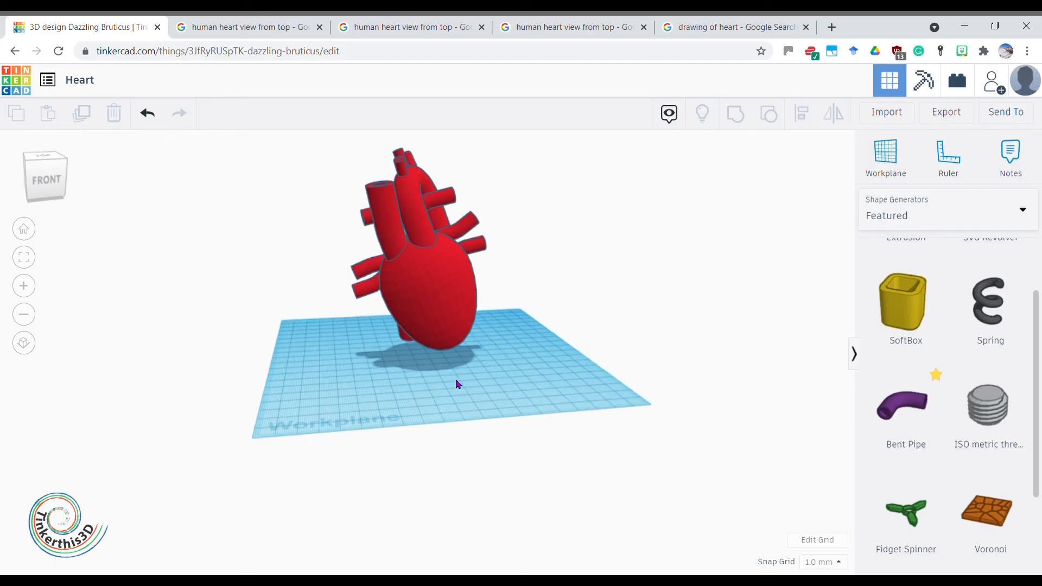
scroll(462, 402, up, 2)
scroll(489, 384, down, 2)
right_drag(491, 384, 469, 393)
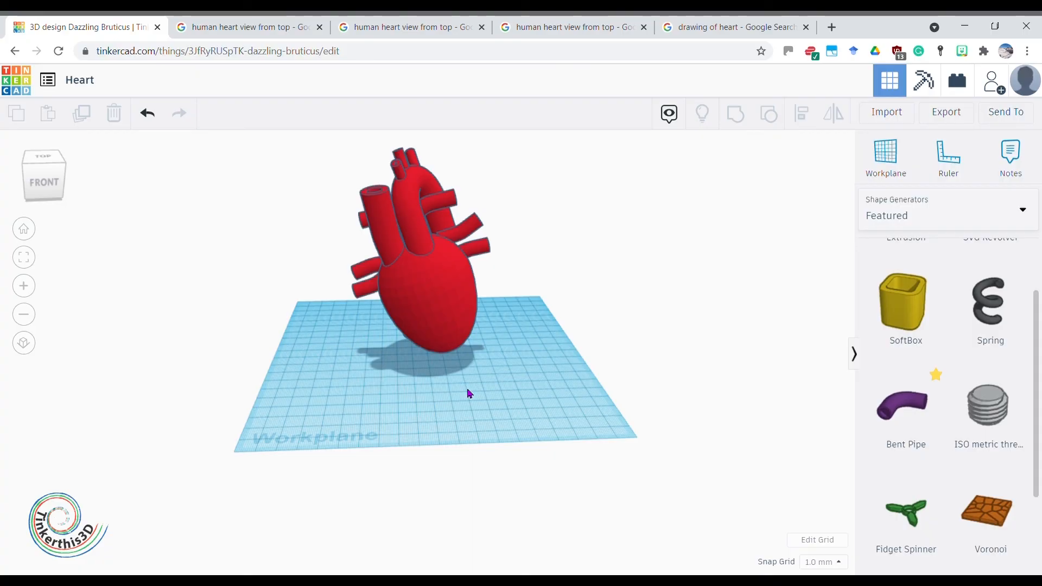